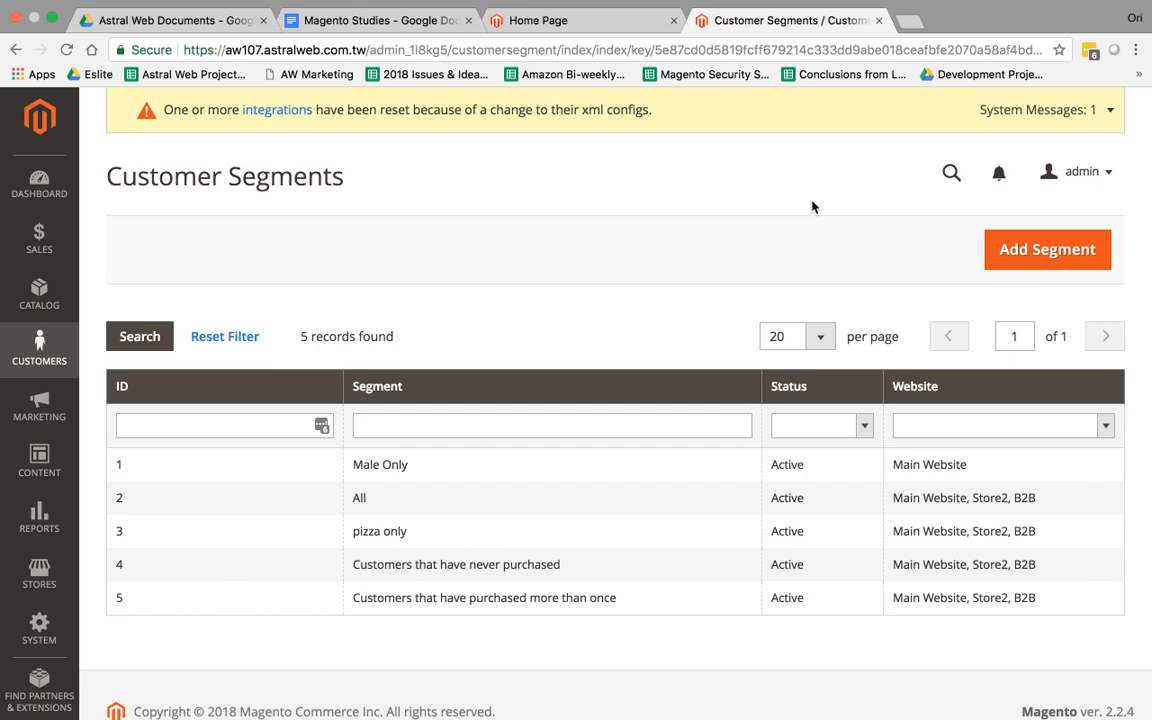
Create a new customer segment and name it "Female Only Customers".
click(1023, 258)
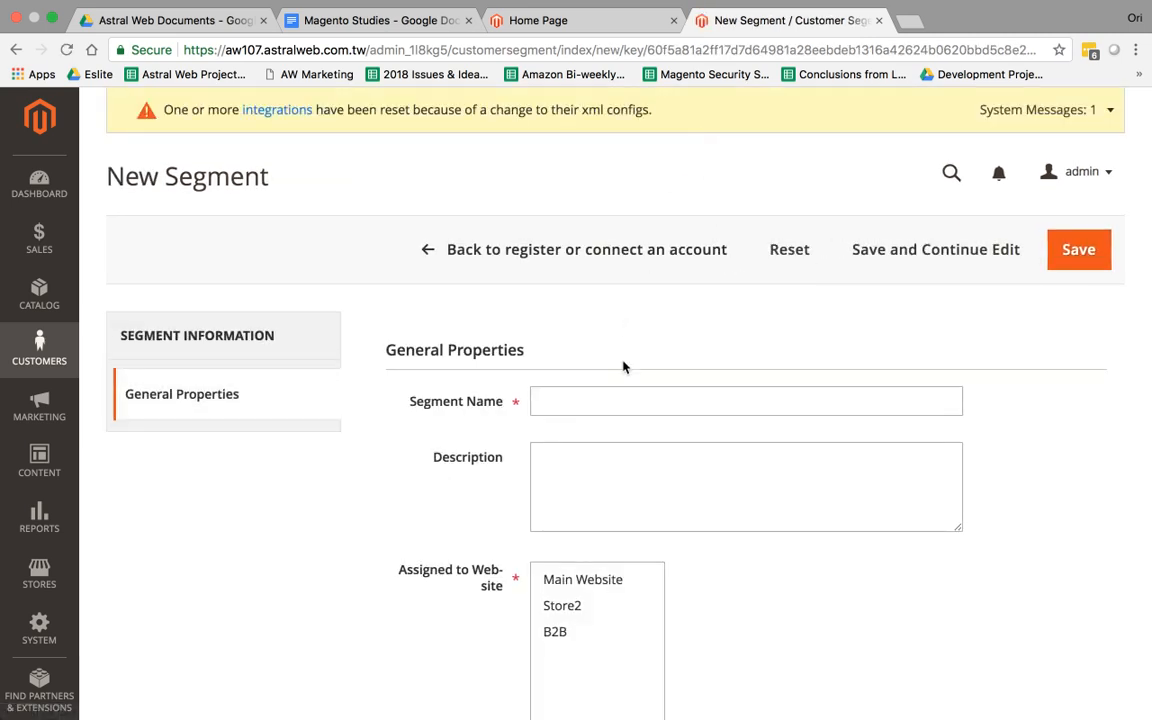
click(627, 404)
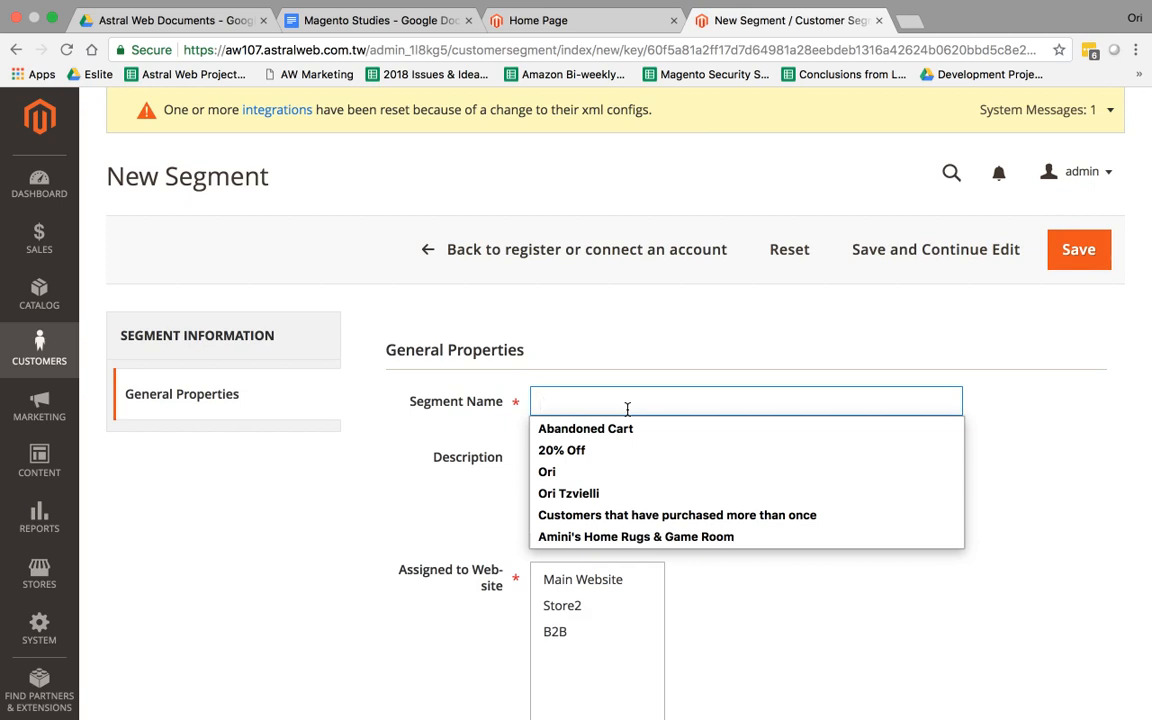
text(Fema)
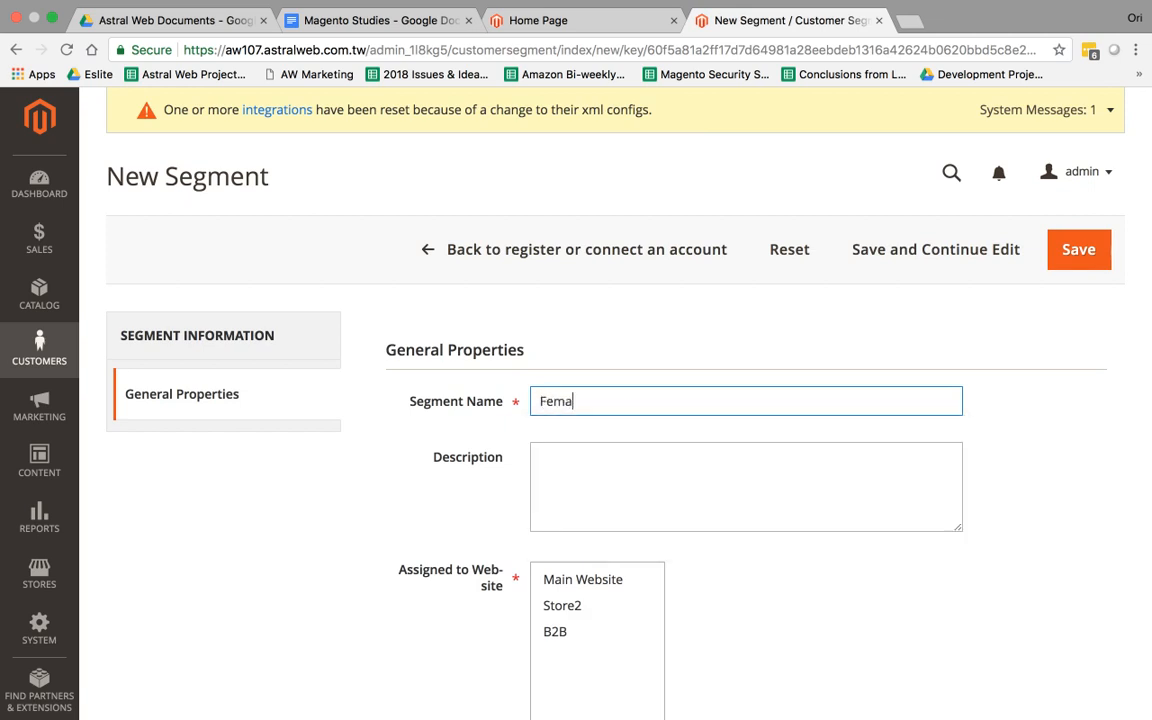
text(le Only Customers)
Assign the segment to all three websites: Main Website, Store2 and B2B.
scroll(653, 461, down, 1)
scroll(653, 461, down, 4)
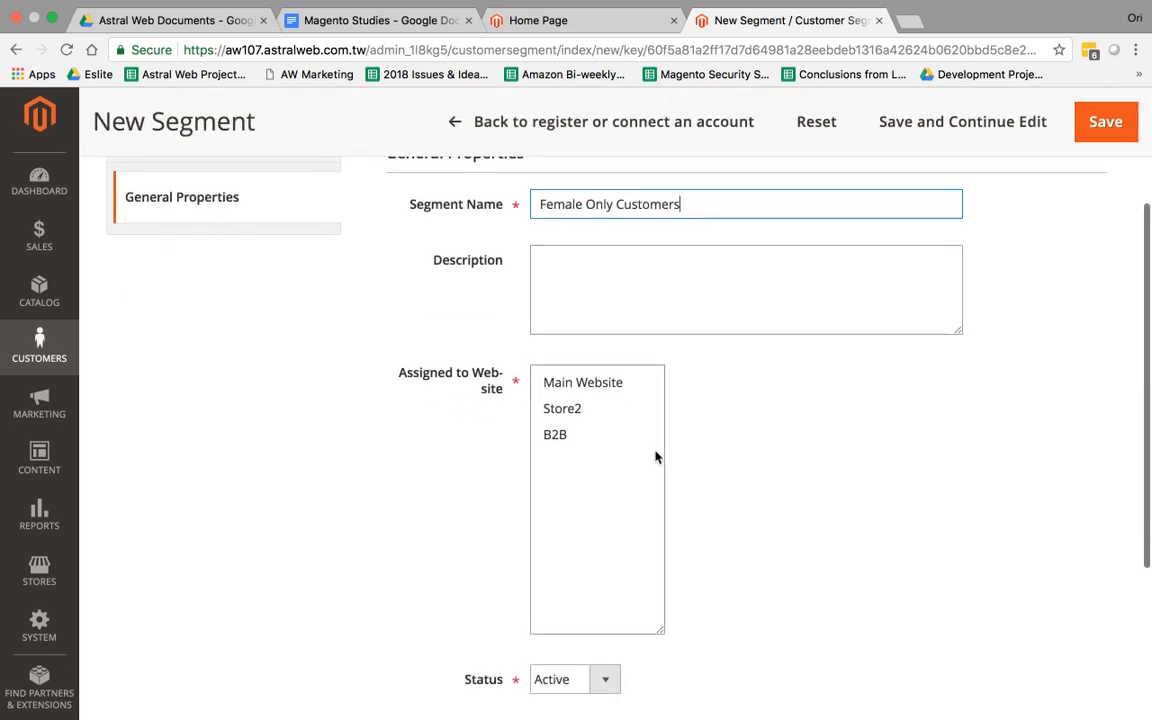
click(655, 436)
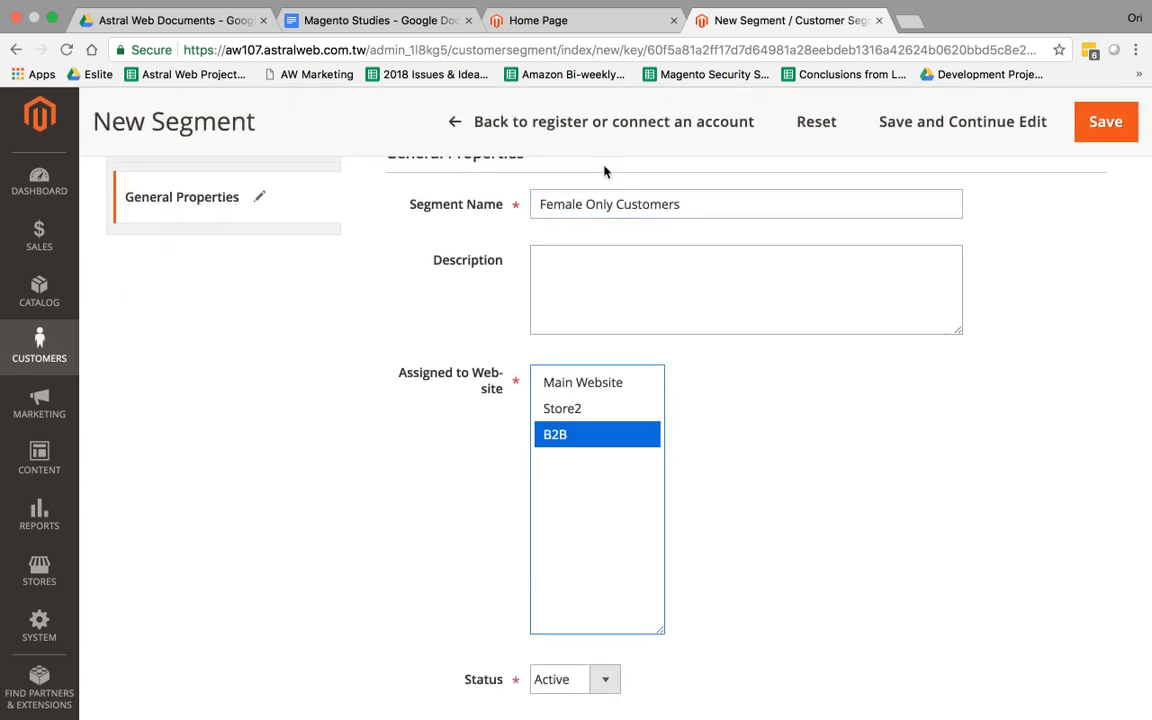
drag(565, 204, 681, 205)
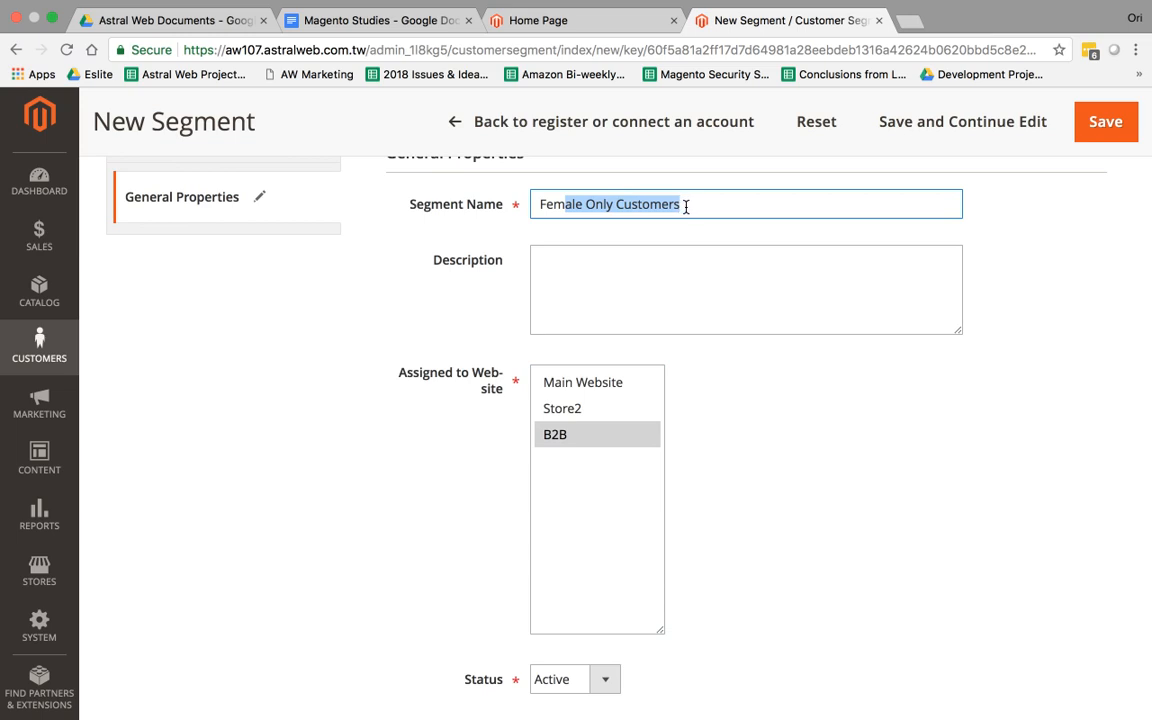
click(640, 409)
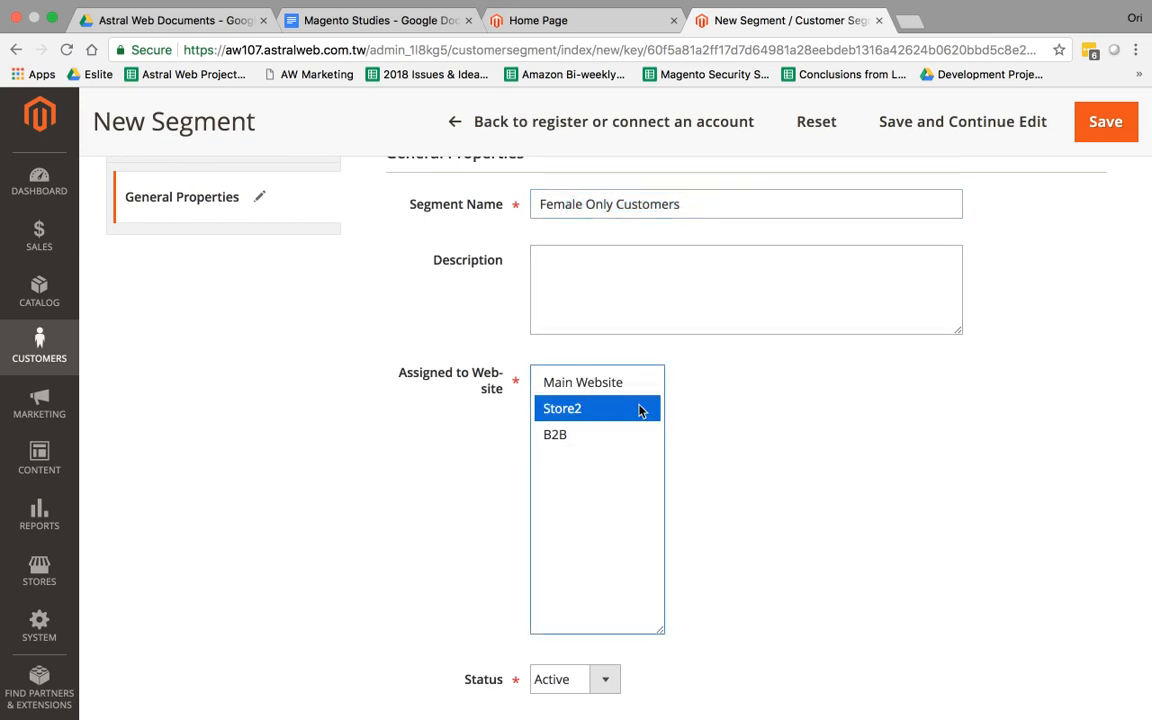
key(super+a)
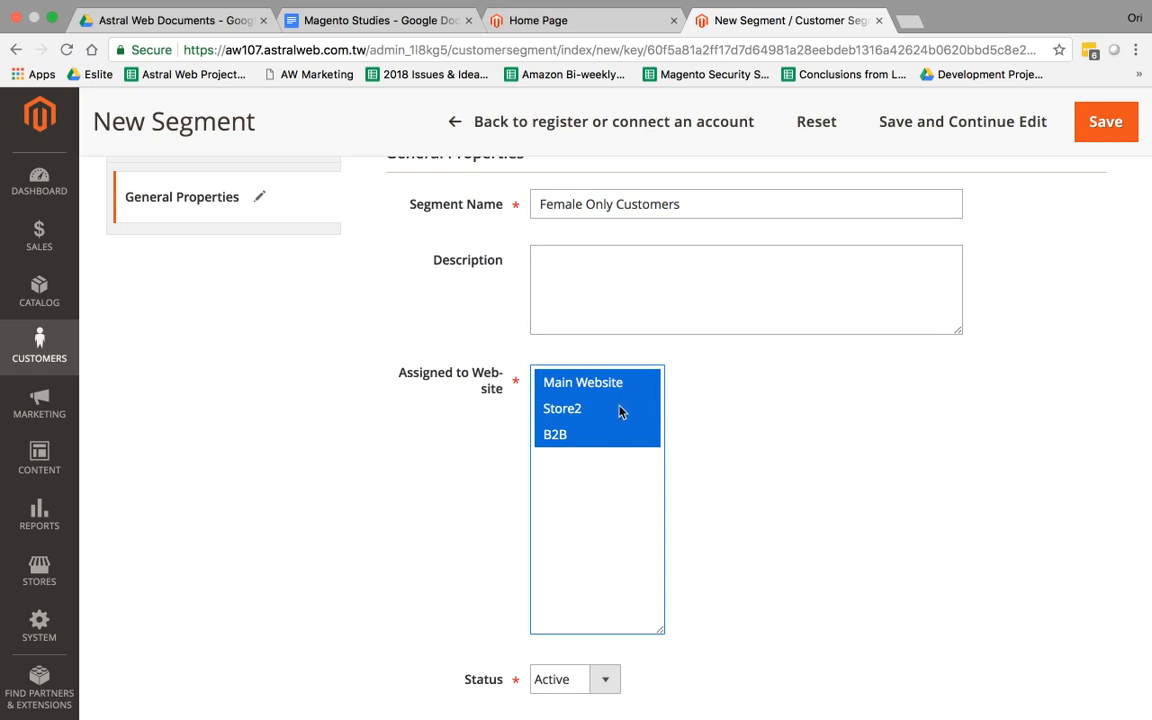
Apply the segment to Visitors and Registered Customers, and save it while keeping it open for editing.
scroll(694, 481, down, 3)
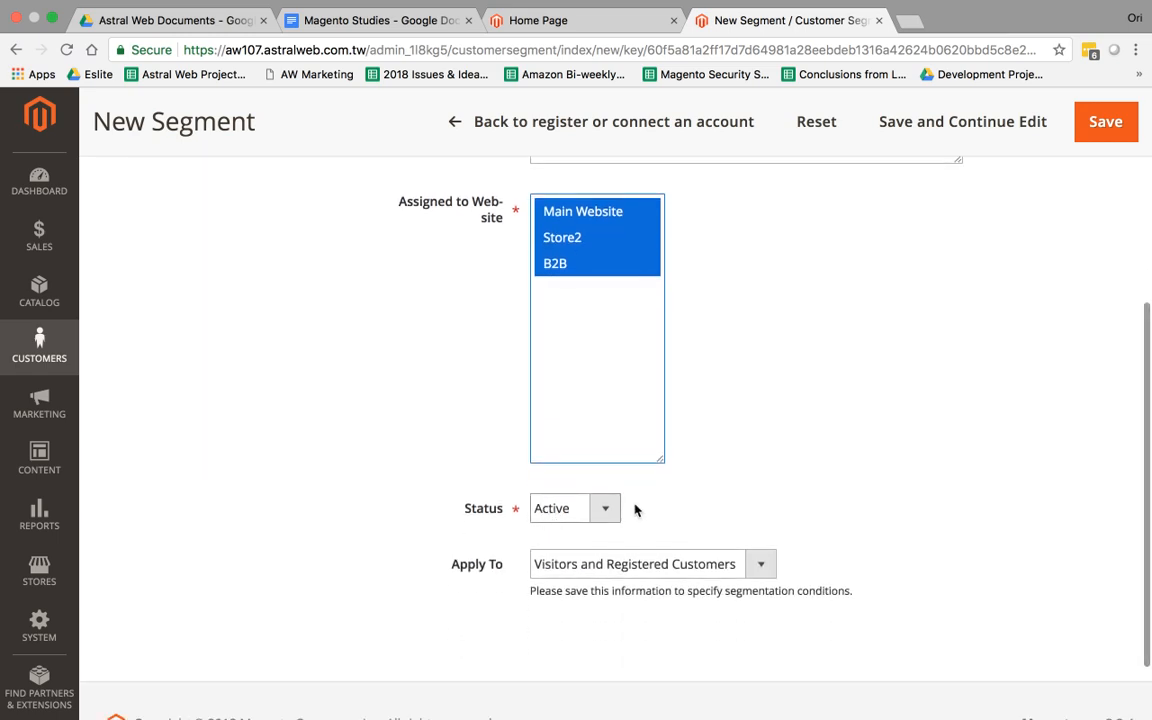
click(690, 575)
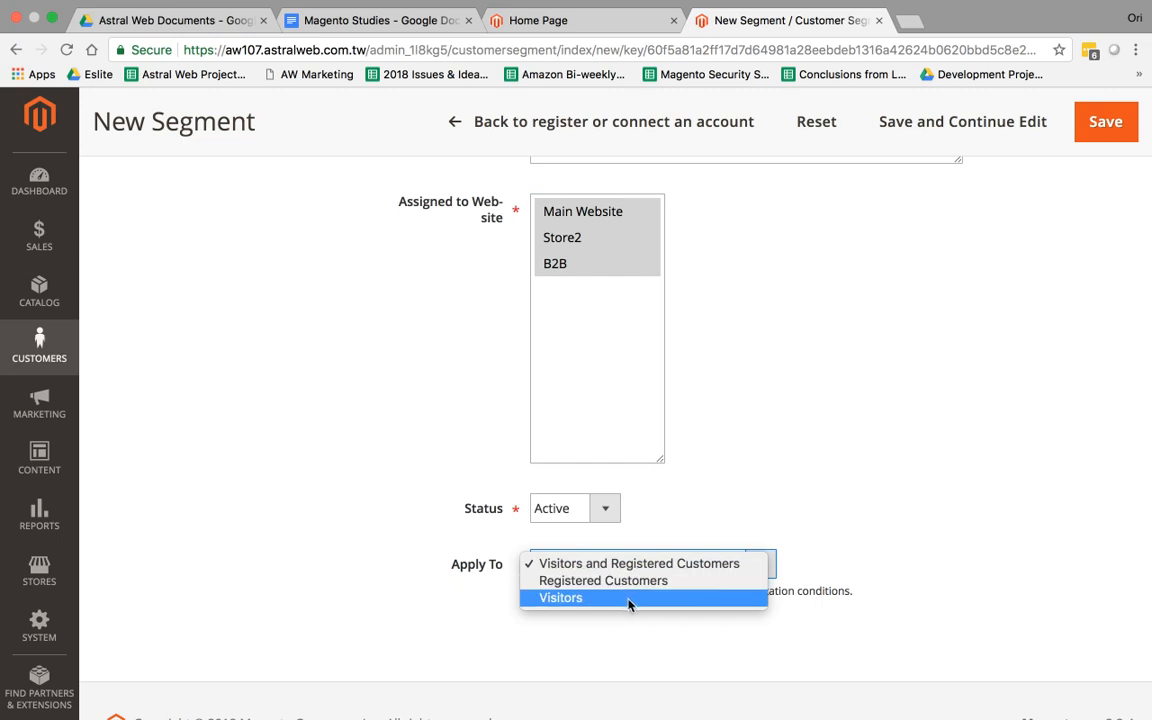
click(686, 566)
scroll(363, 401, up, 5)
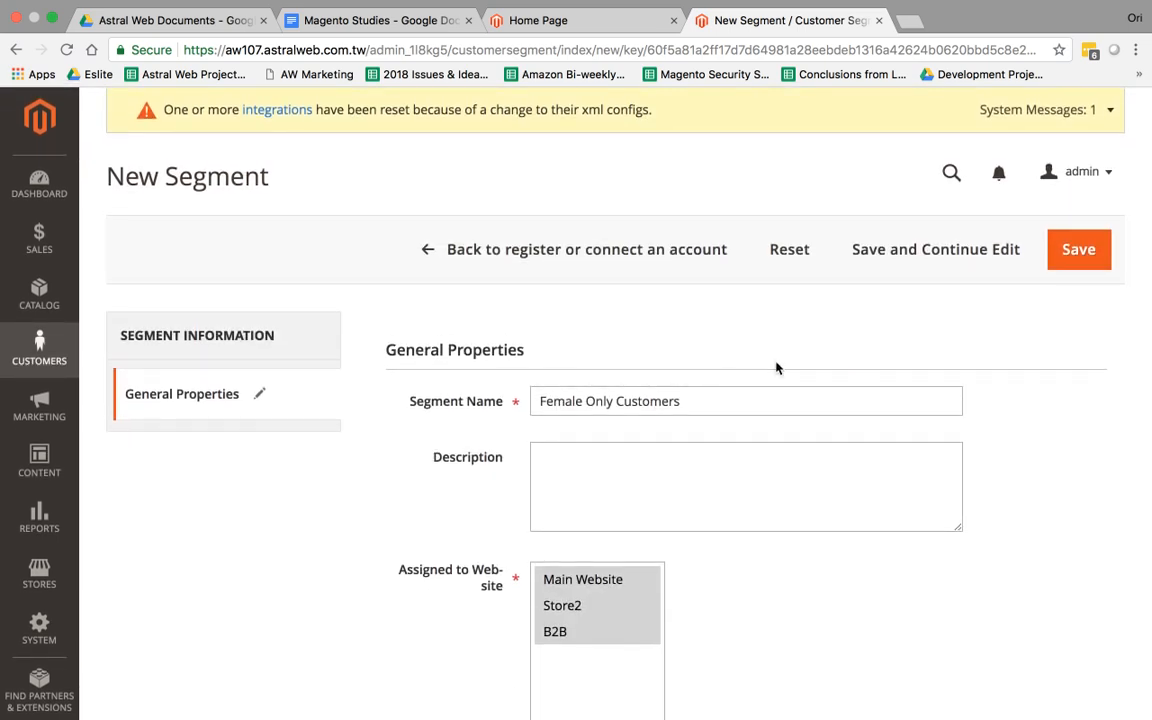
click(932, 260)
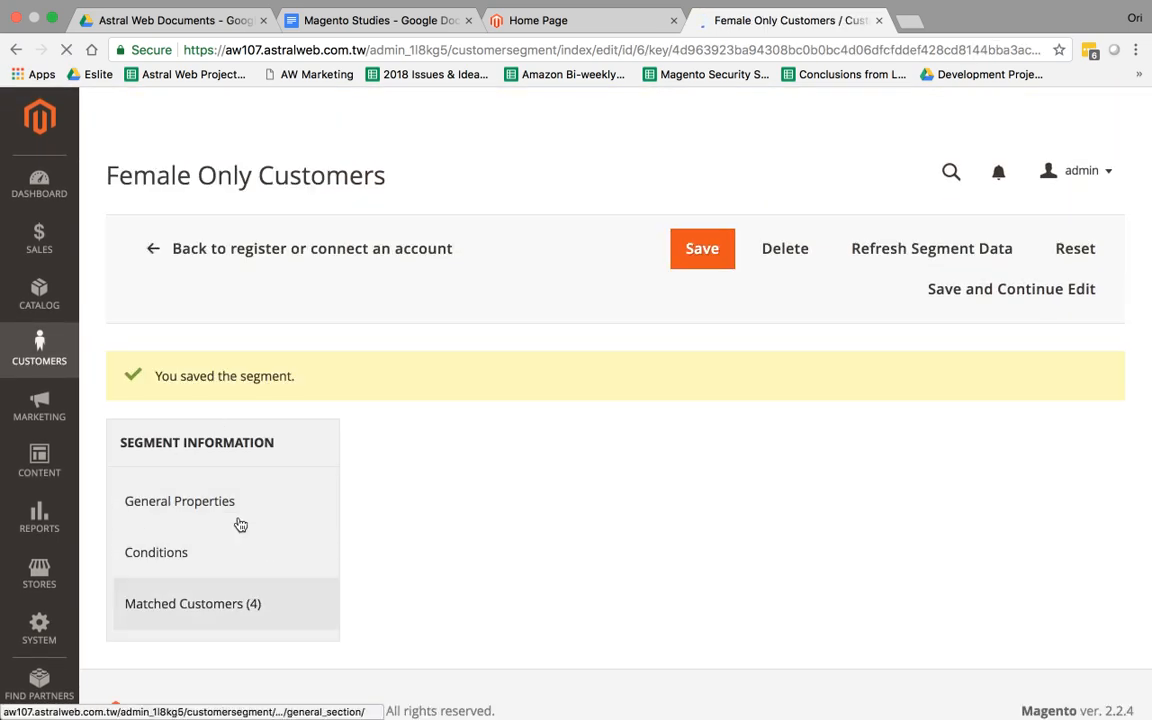
Open the segment's conditions and examine the list of condition types that can be added.
scroll(360, 563, down, 3)
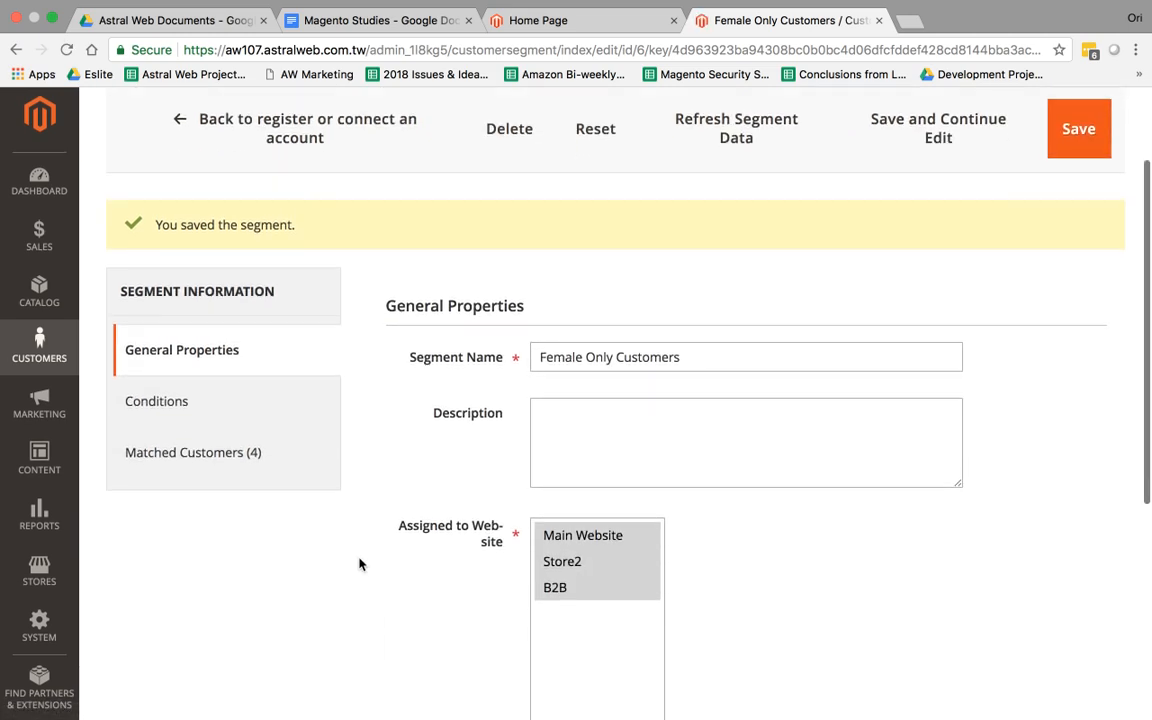
click(235, 406)
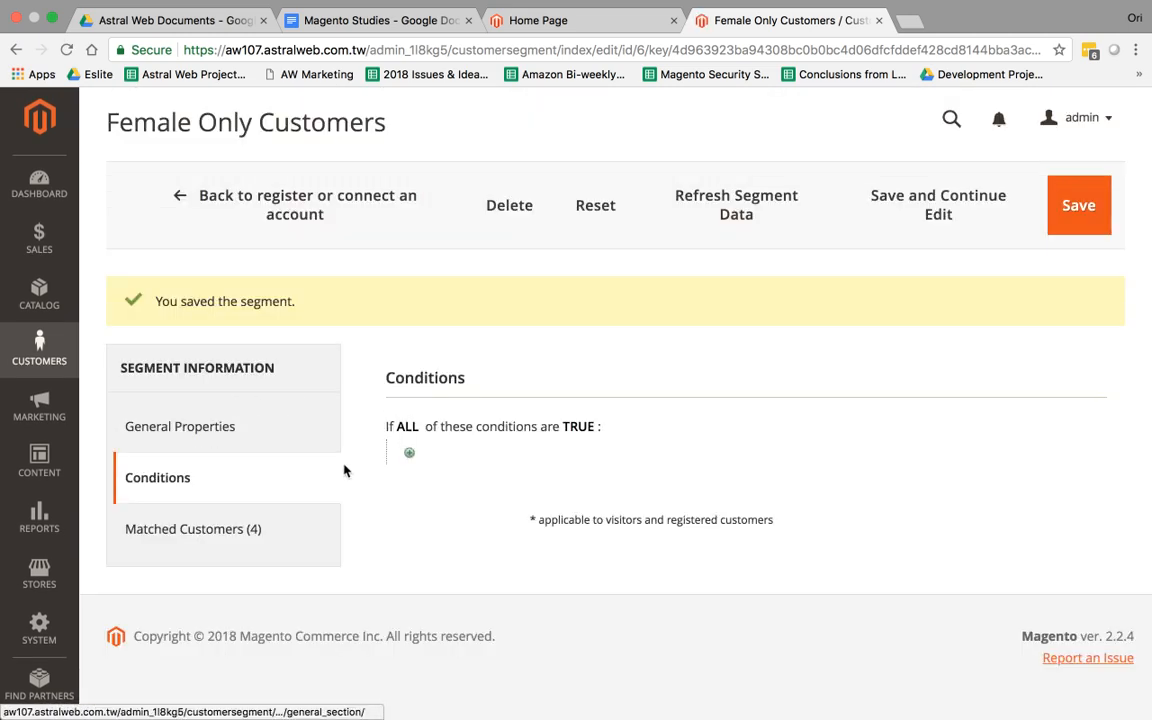
click(409, 453)
click(485, 458)
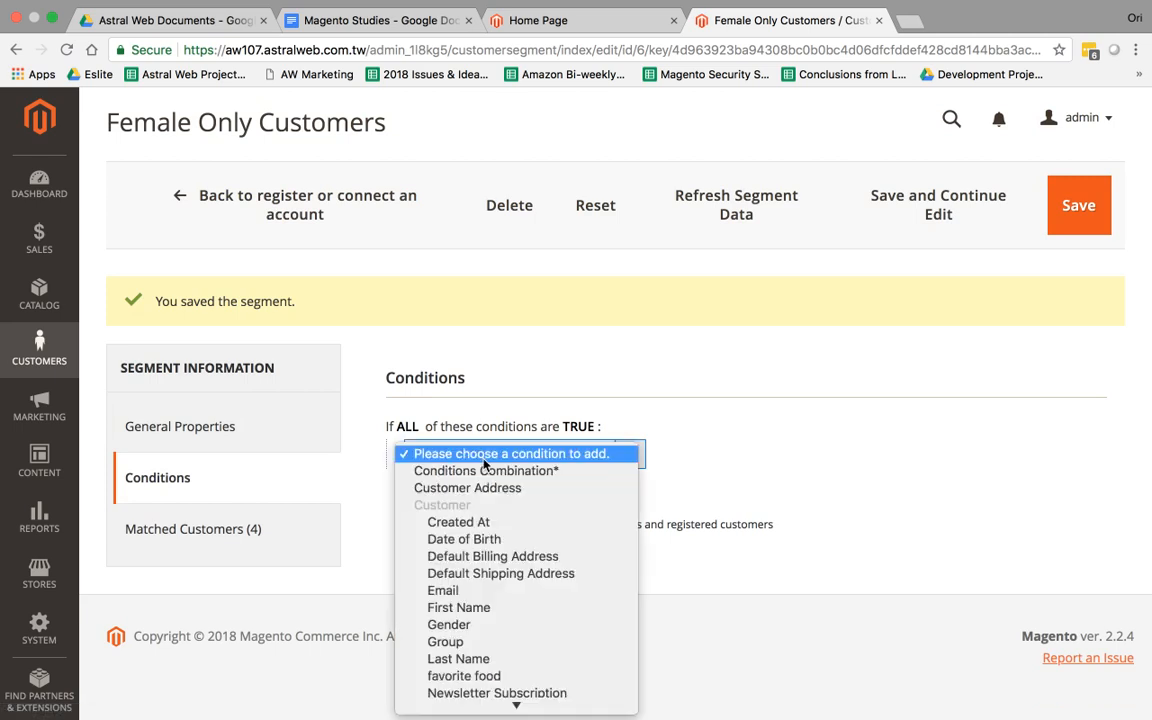
scroll(612, 512, down, 5)
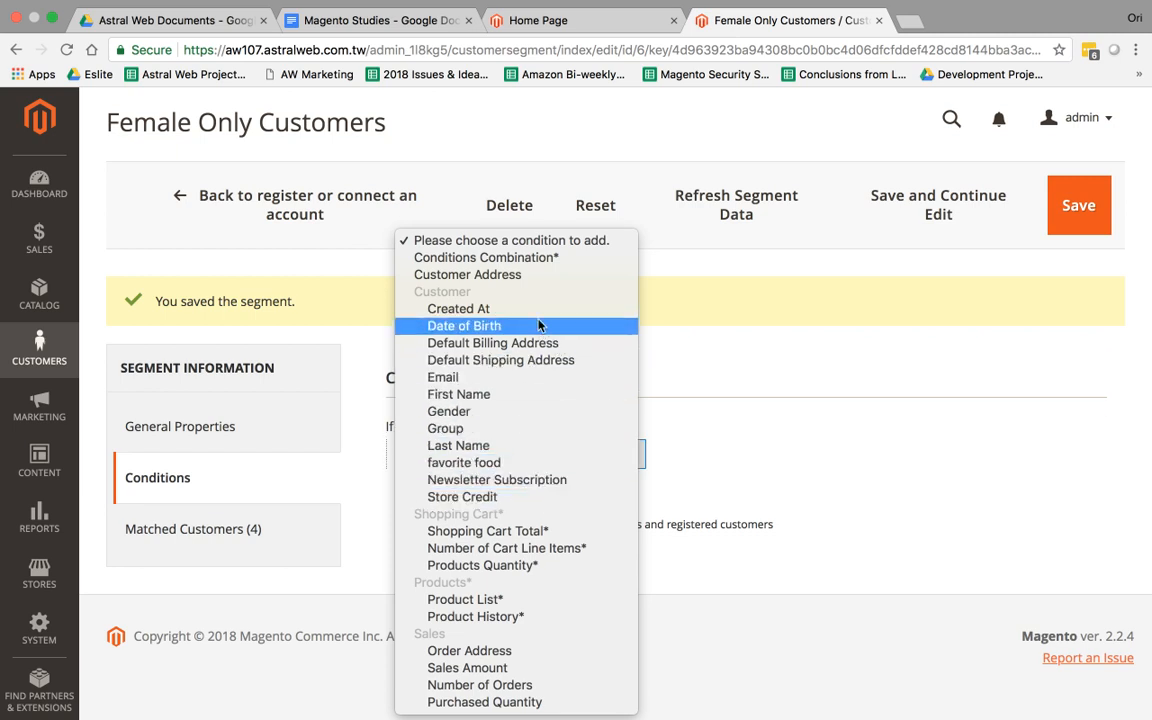
click(710, 310)
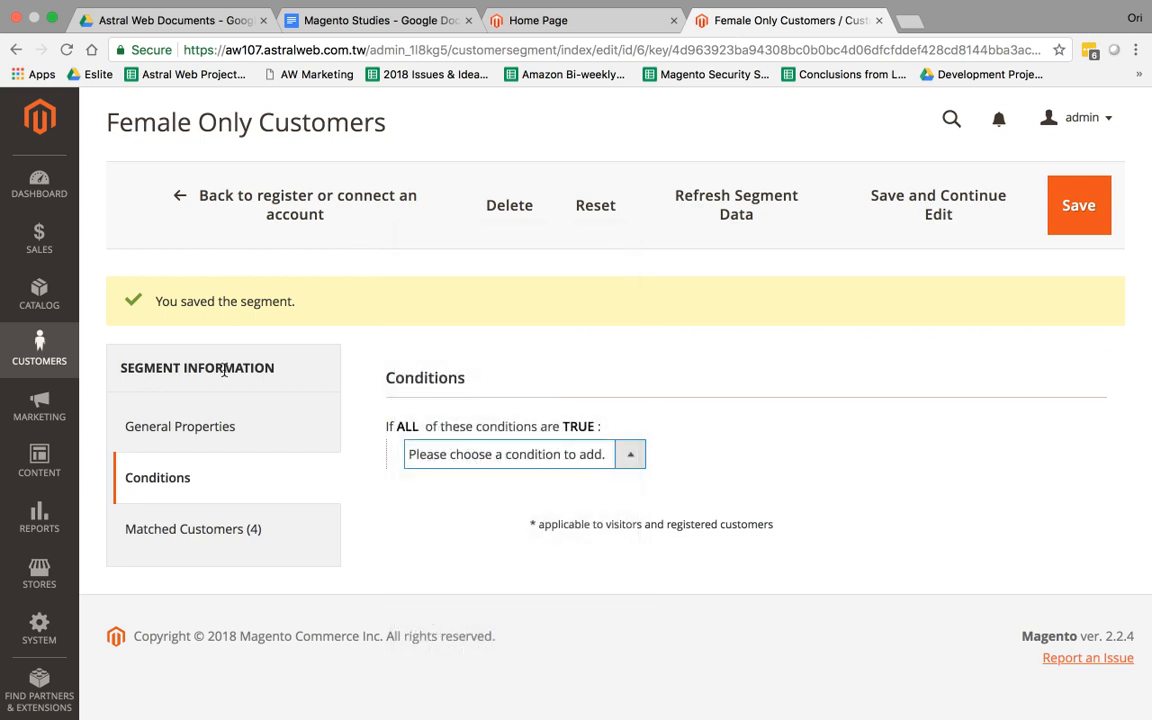
Open the store's customer attributes list in a separate browser tab.
click(40, 355)
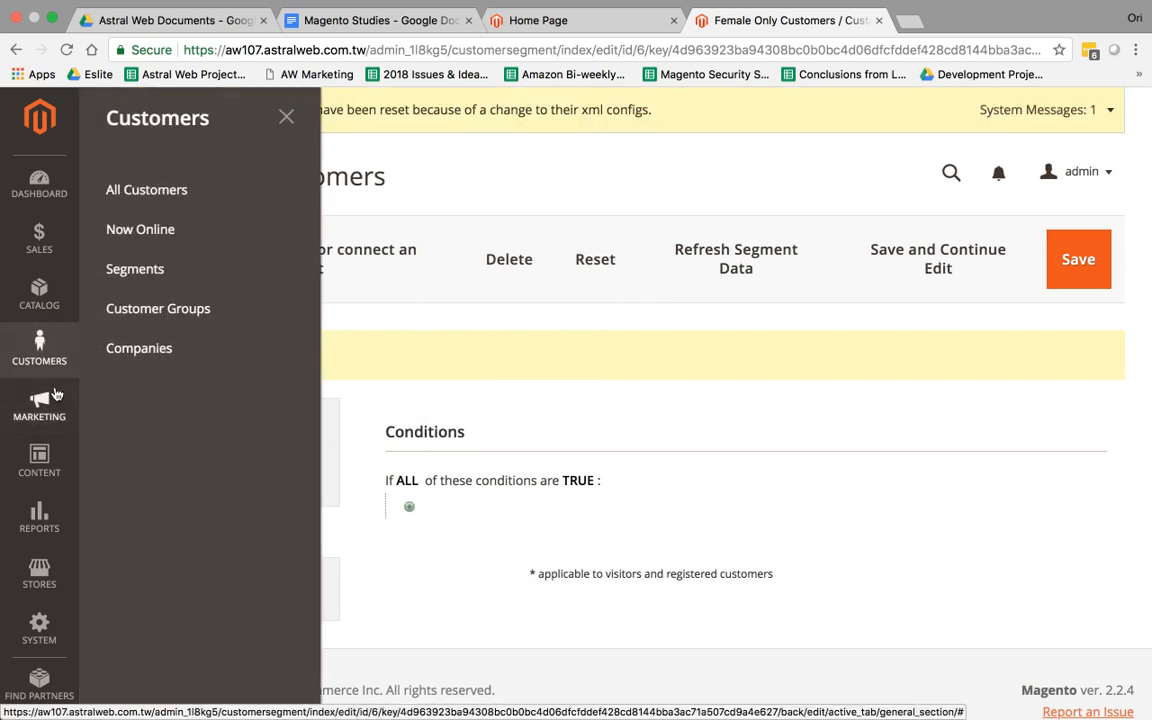
click(39, 574)
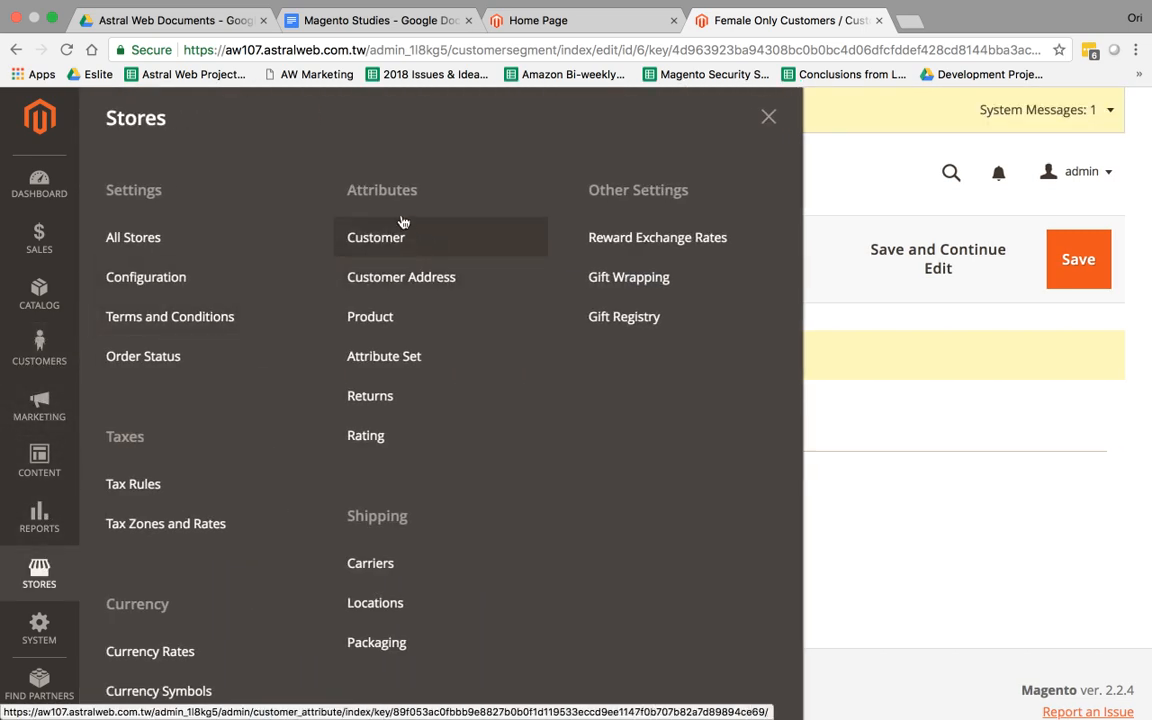
super+click(460, 218)
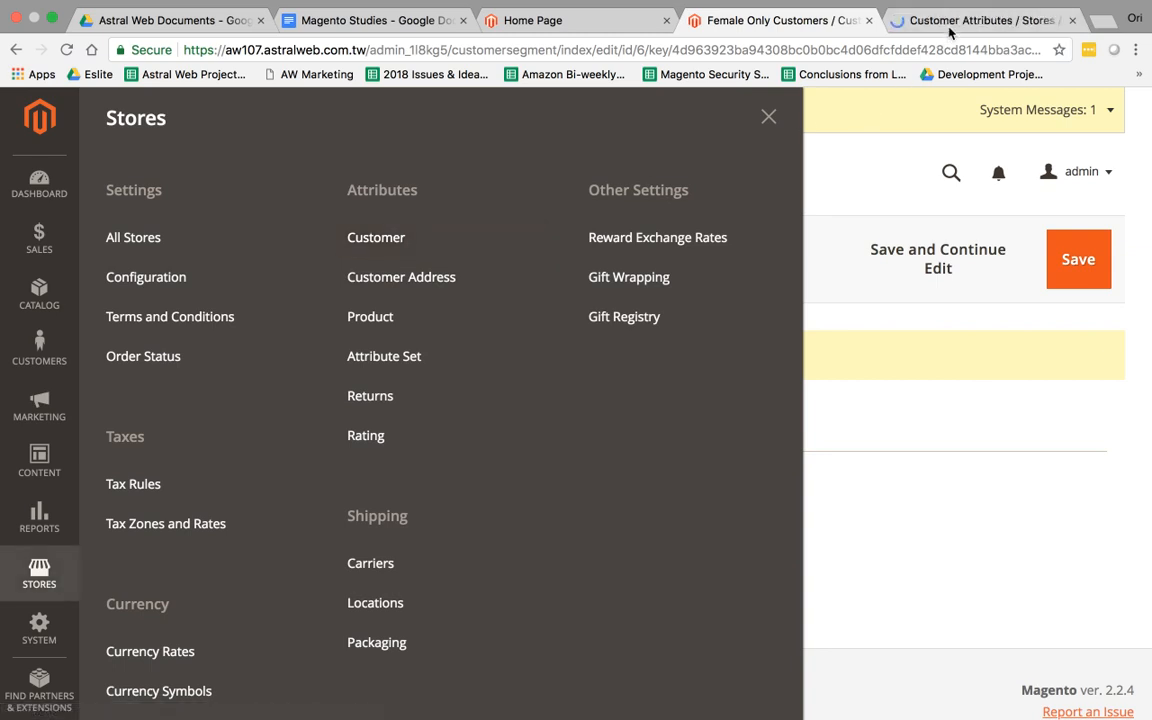
click(962, 18)
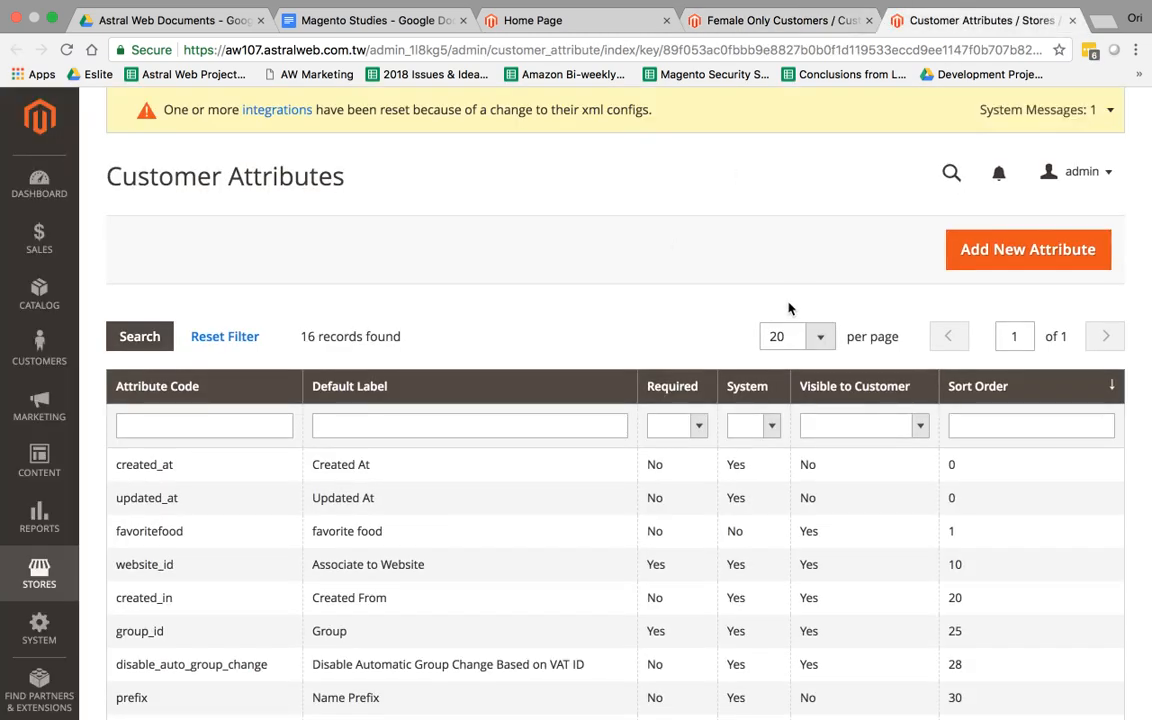
Start a new customer attribute with the default label "Age" and the attribute code "age".
click(990, 249)
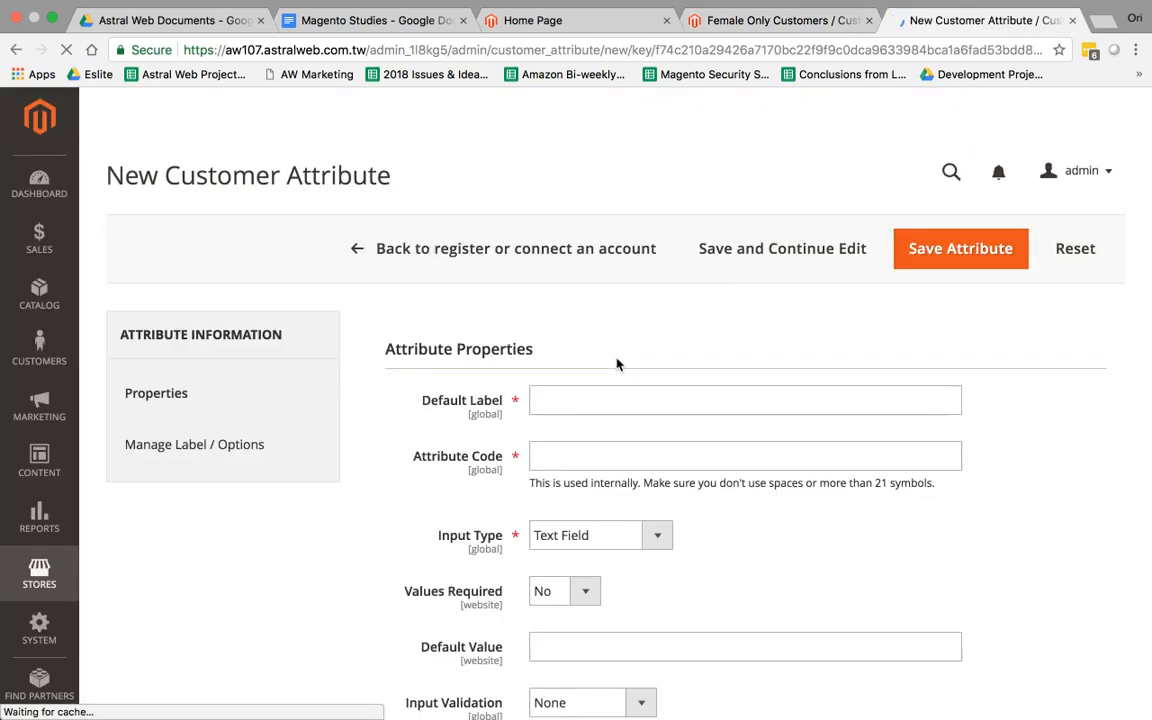
click(584, 406)
text(Age)
click(609, 446)
text(age)
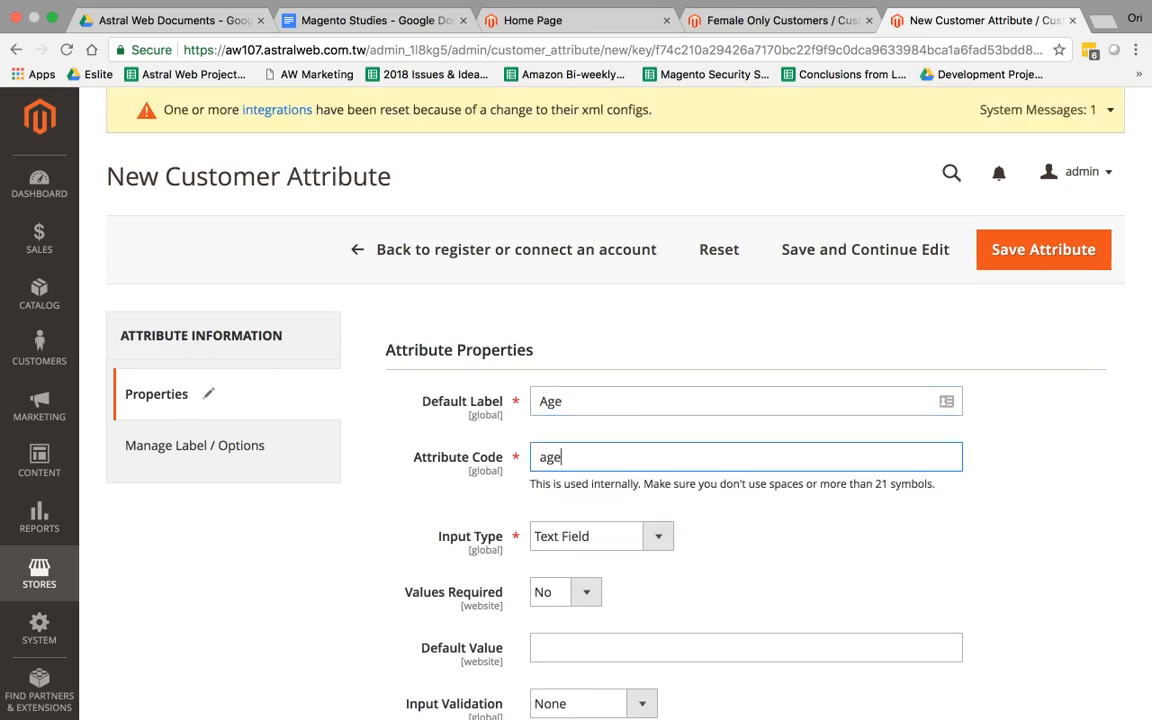
Set the new attribute's Use in Customer Segment option to Yes.
scroll(671, 468, down, 5)
scroll(672, 471, down, 10)
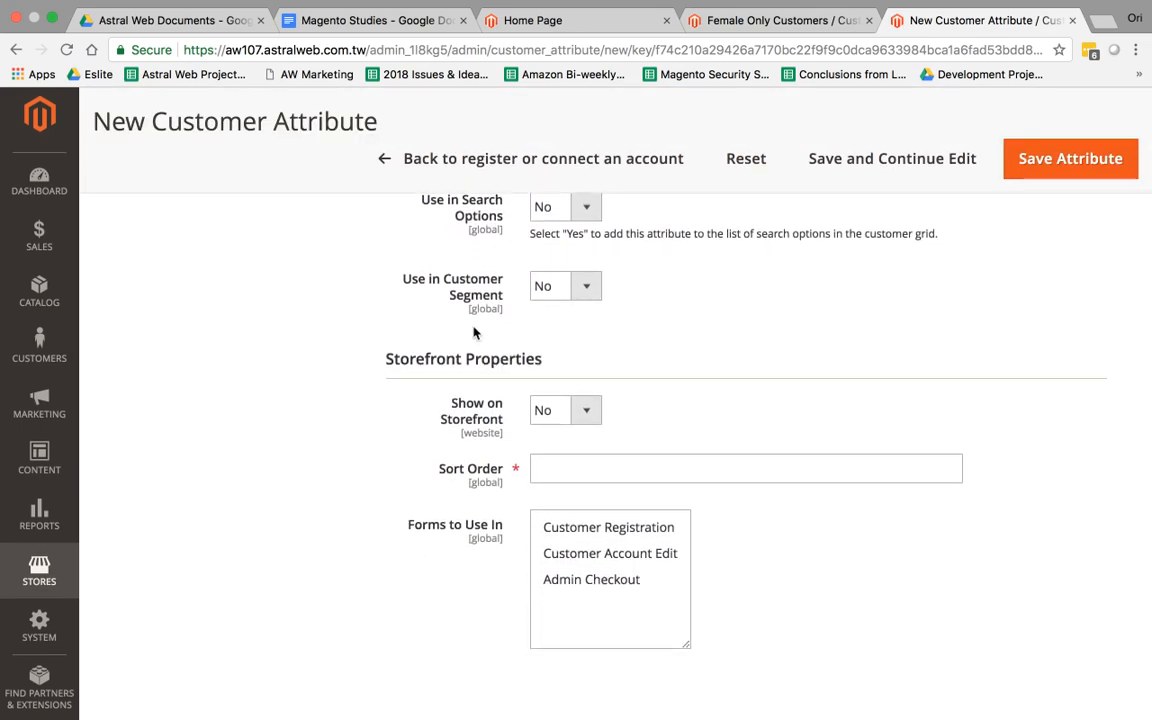
drag(400, 281, 509, 311)
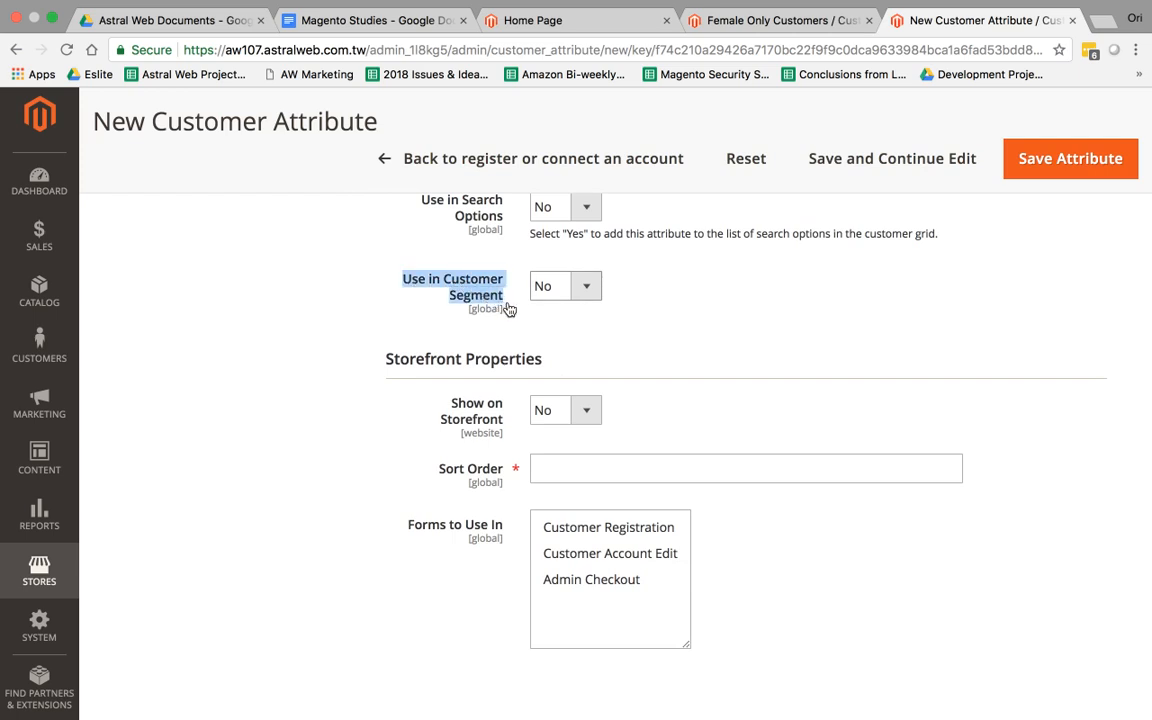
click(565, 290)
click(558, 266)
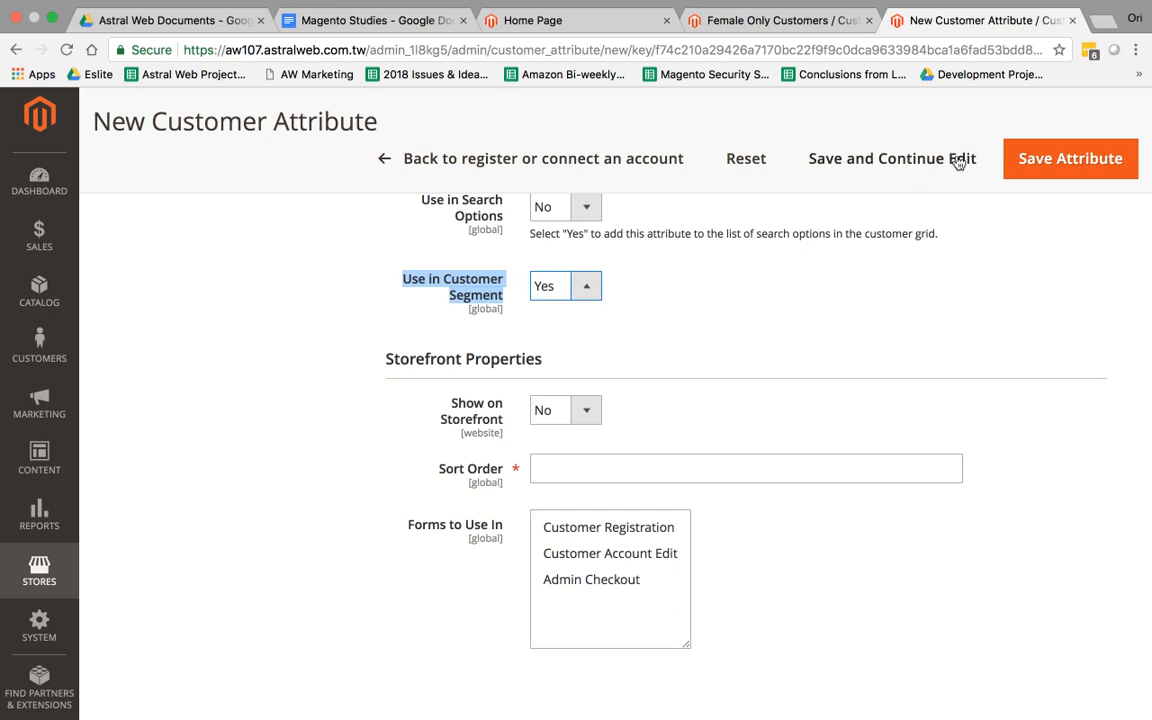
Return to the Female Only Customers segment's conditions and review the available customer, shopping cart, product and sales conditions.
click(776, 20)
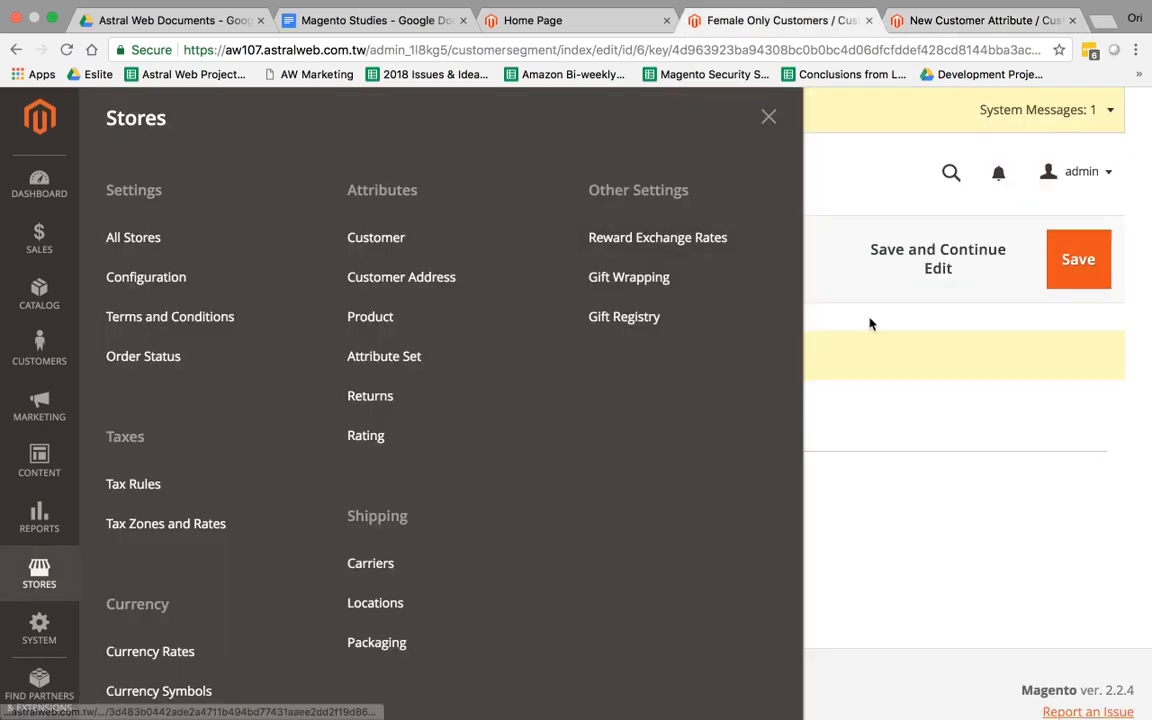
click(888, 385)
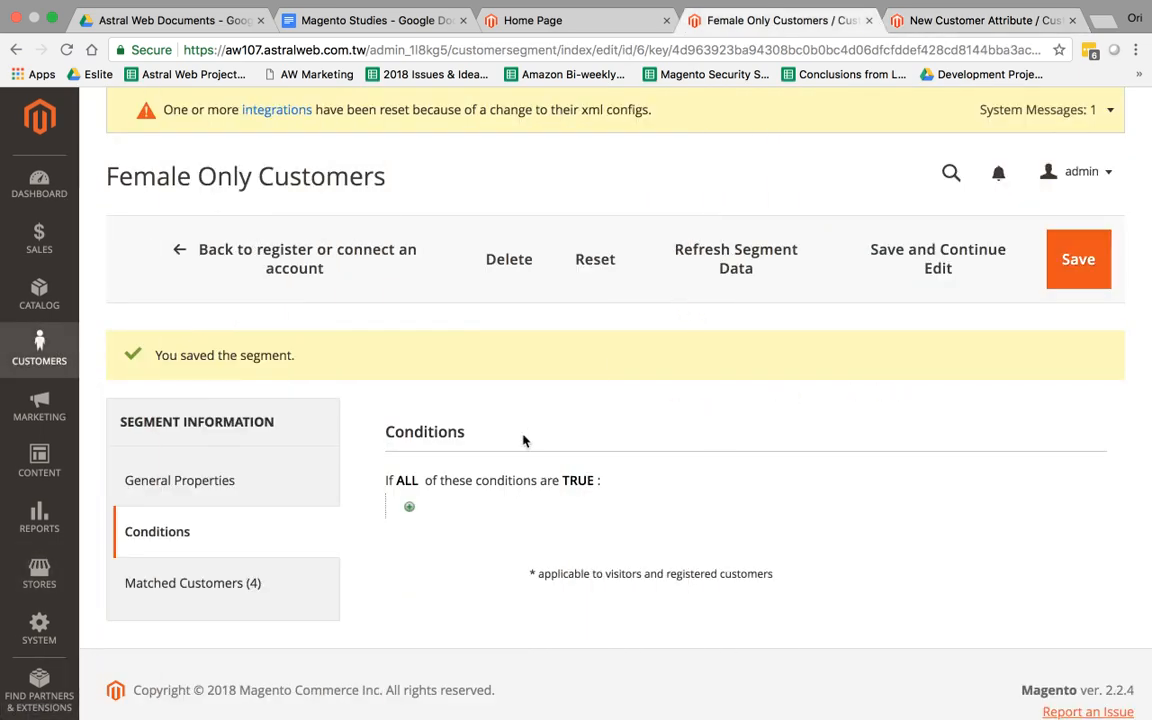
click(409, 507)
click(520, 528)
click(407, 510)
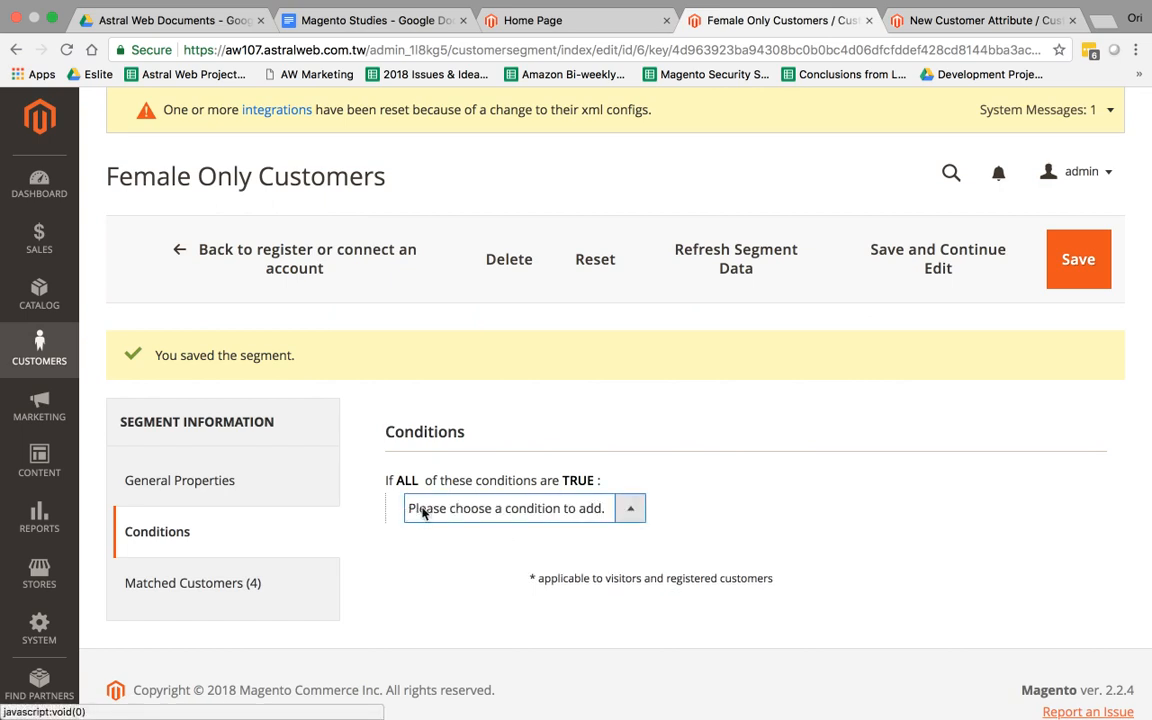
click(420, 508)
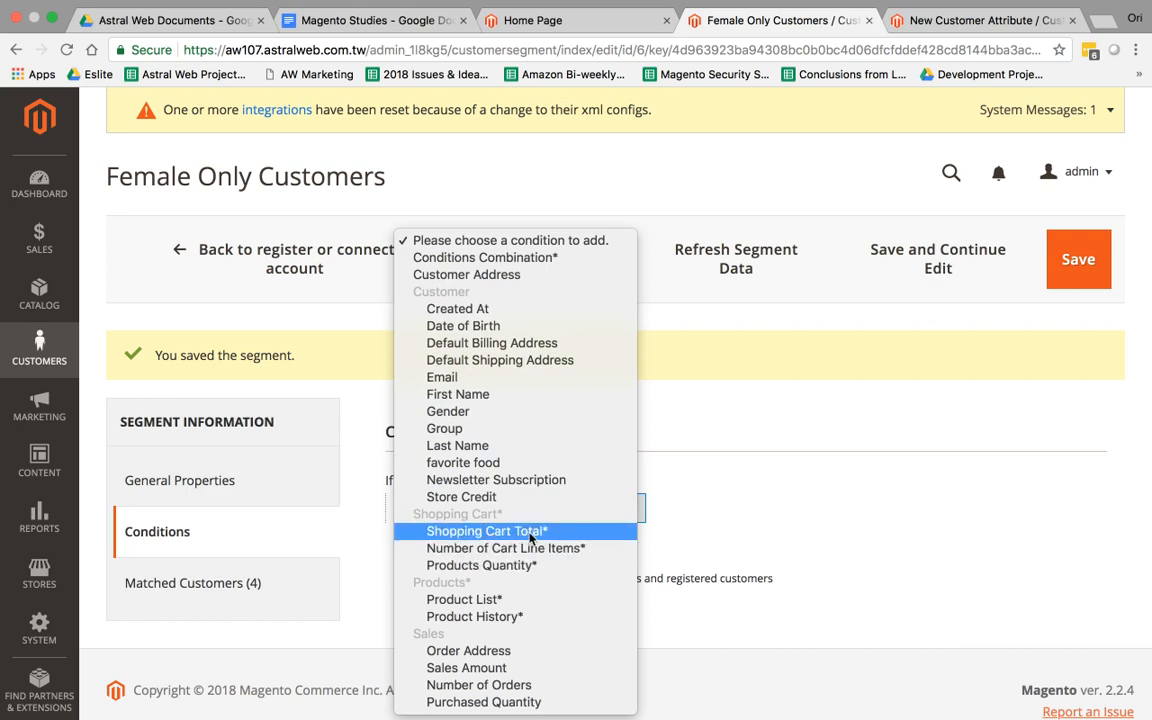
Try a Product List condition to check its Shopping Cart and Wish List choices, and remove the condition.
click(516, 599)
click(600, 509)
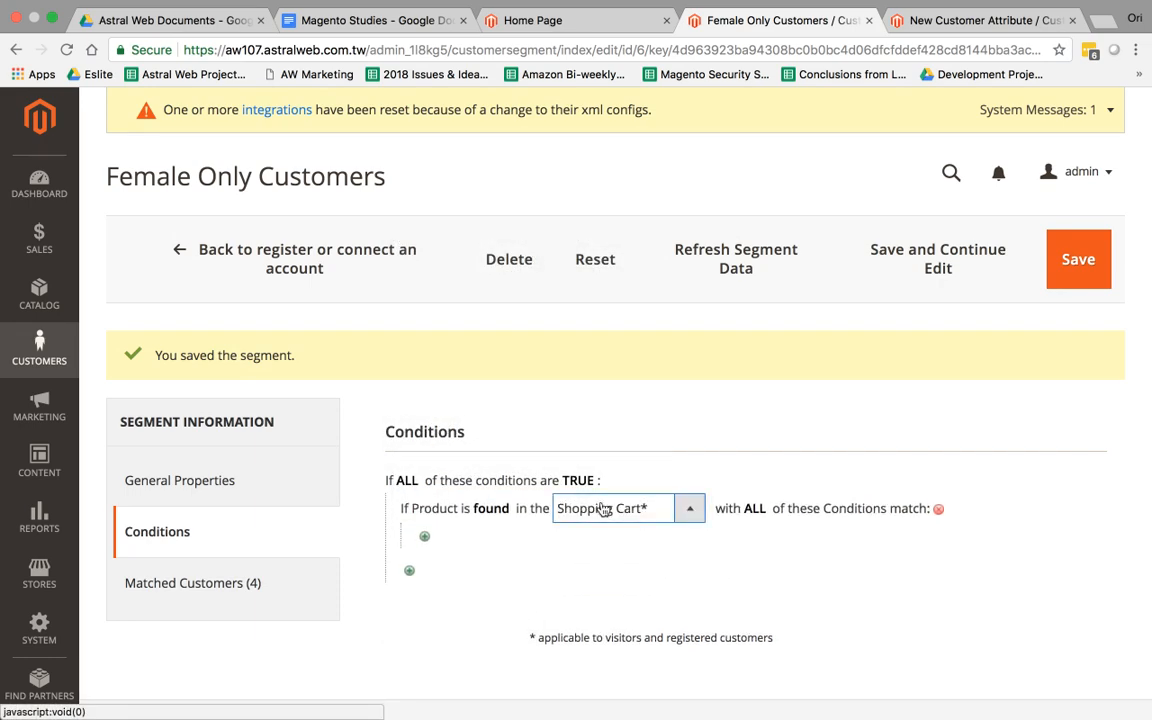
click(612, 509)
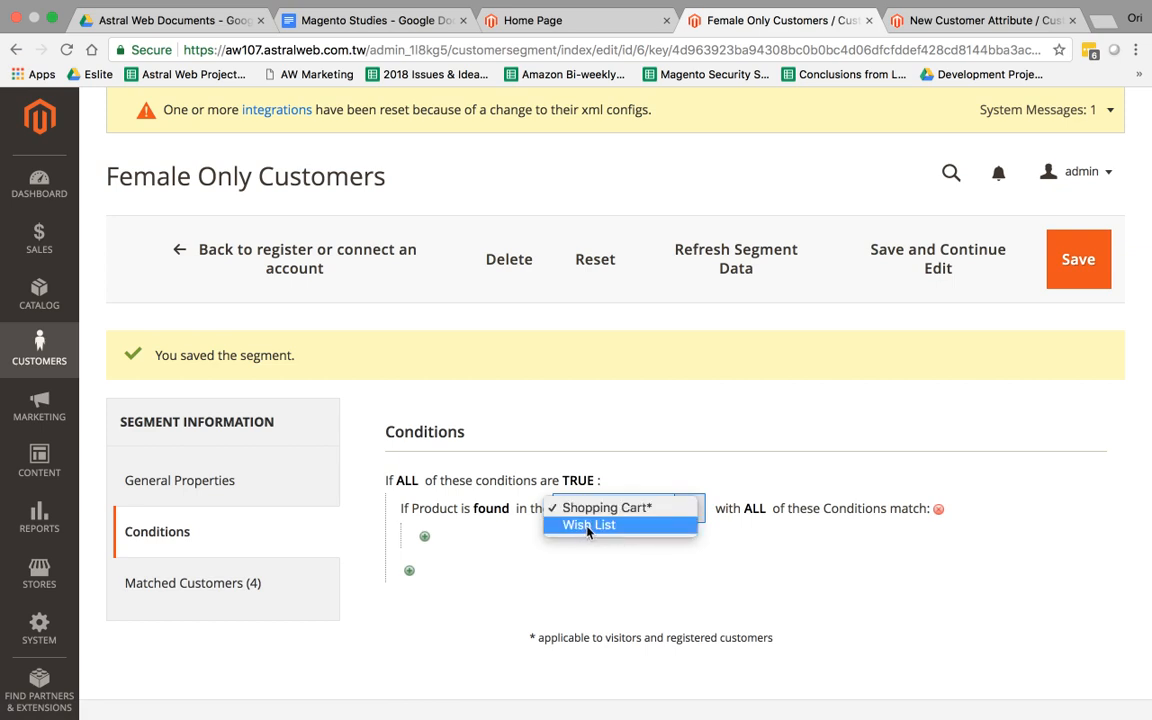
click(727, 562)
click(938, 510)
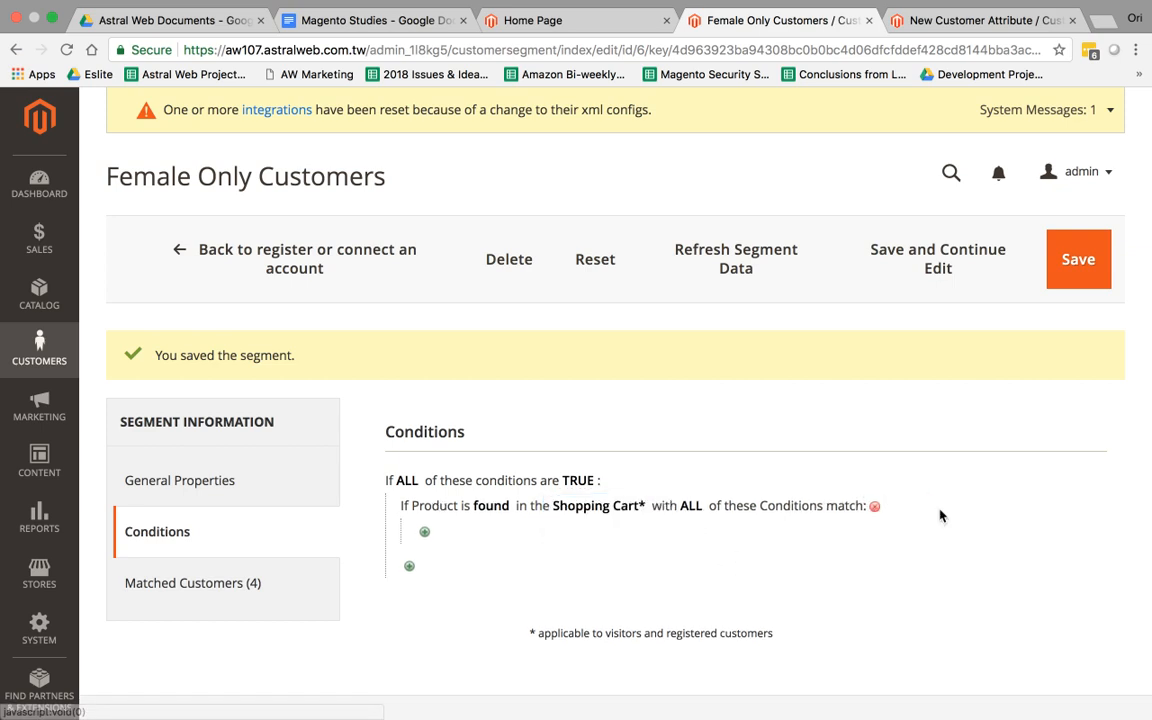
click(874, 505)
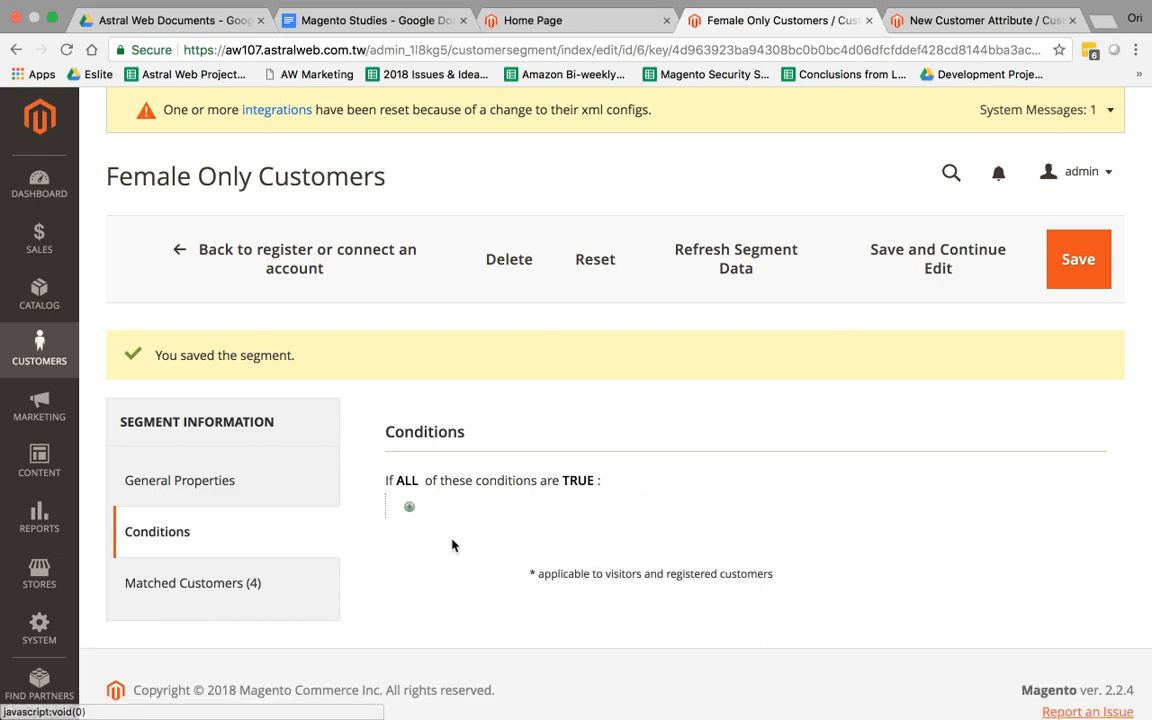
Try a Product History condition to check its viewed and ordered choices, and remove the condition.
click(412, 506)
click(420, 507)
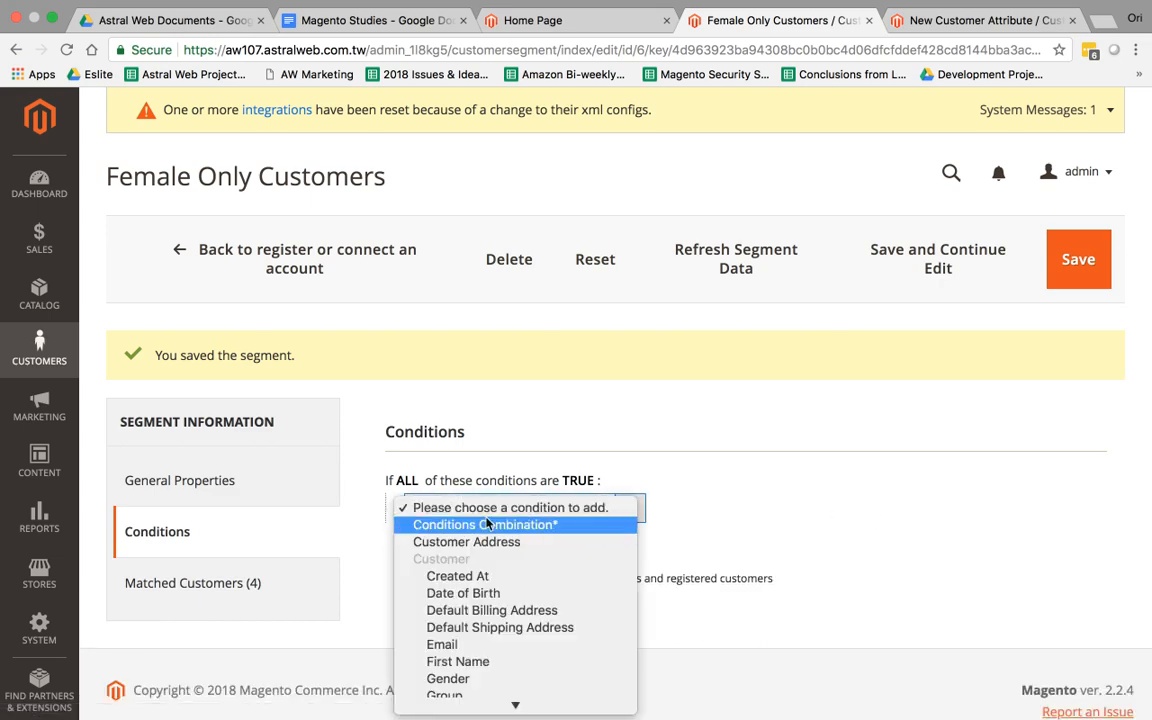
click(518, 618)
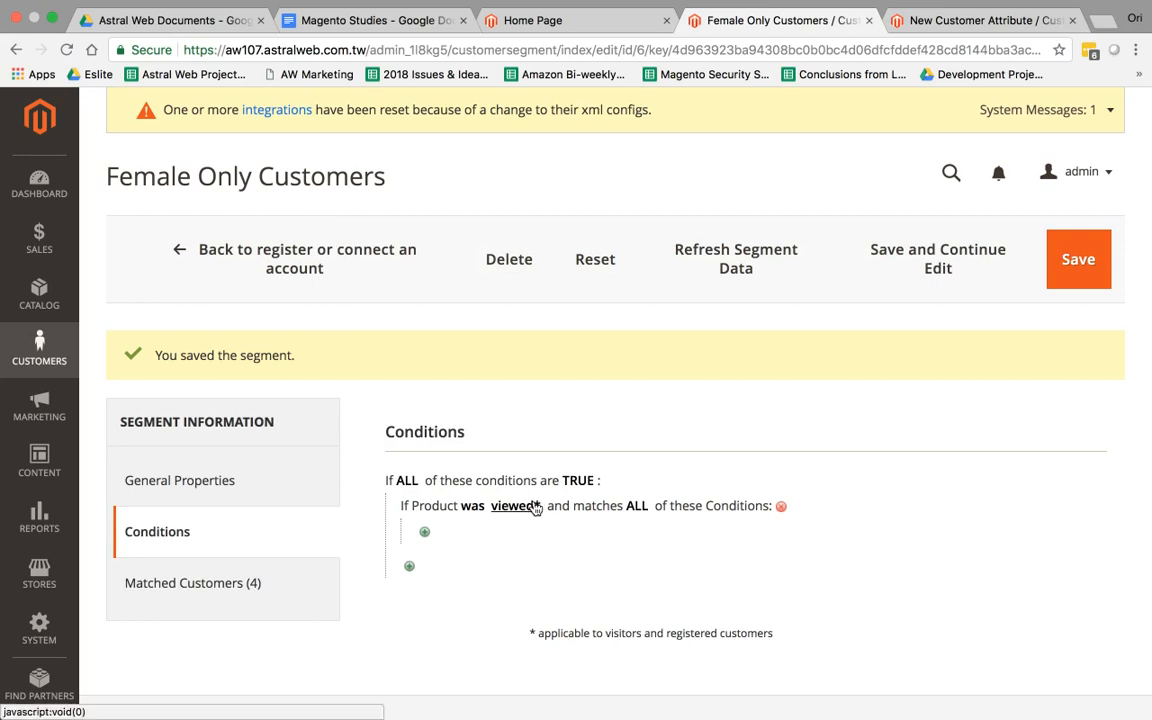
click(532, 512)
click(537, 514)
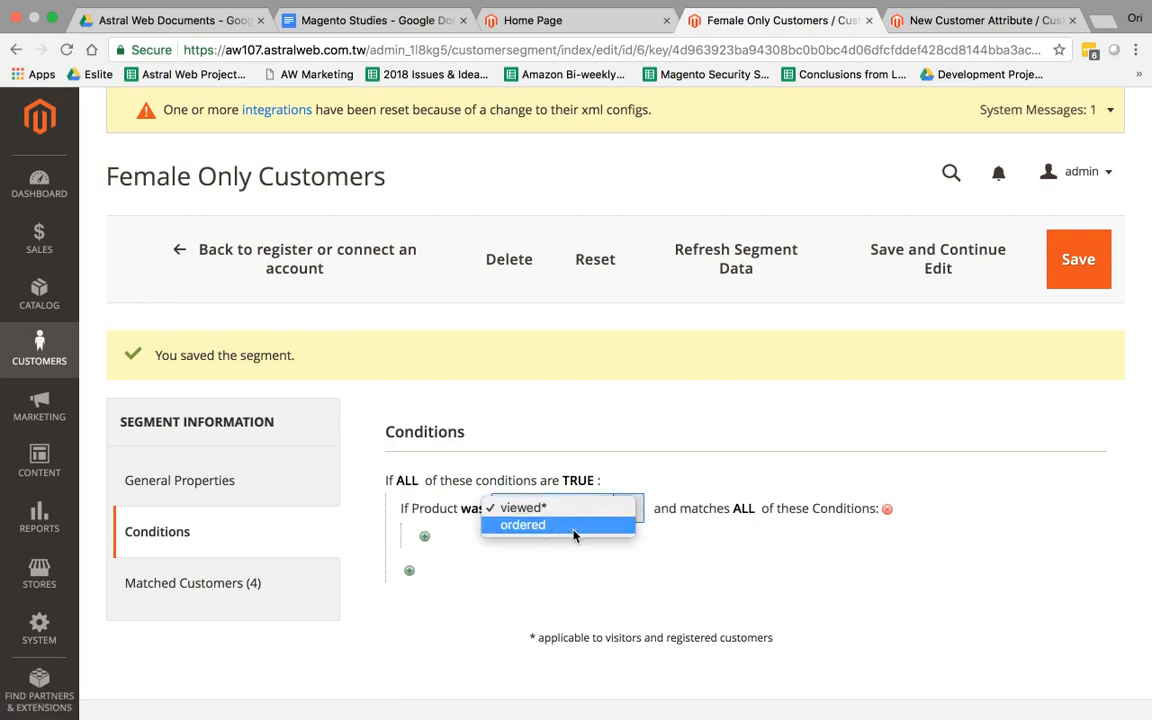
click(564, 558)
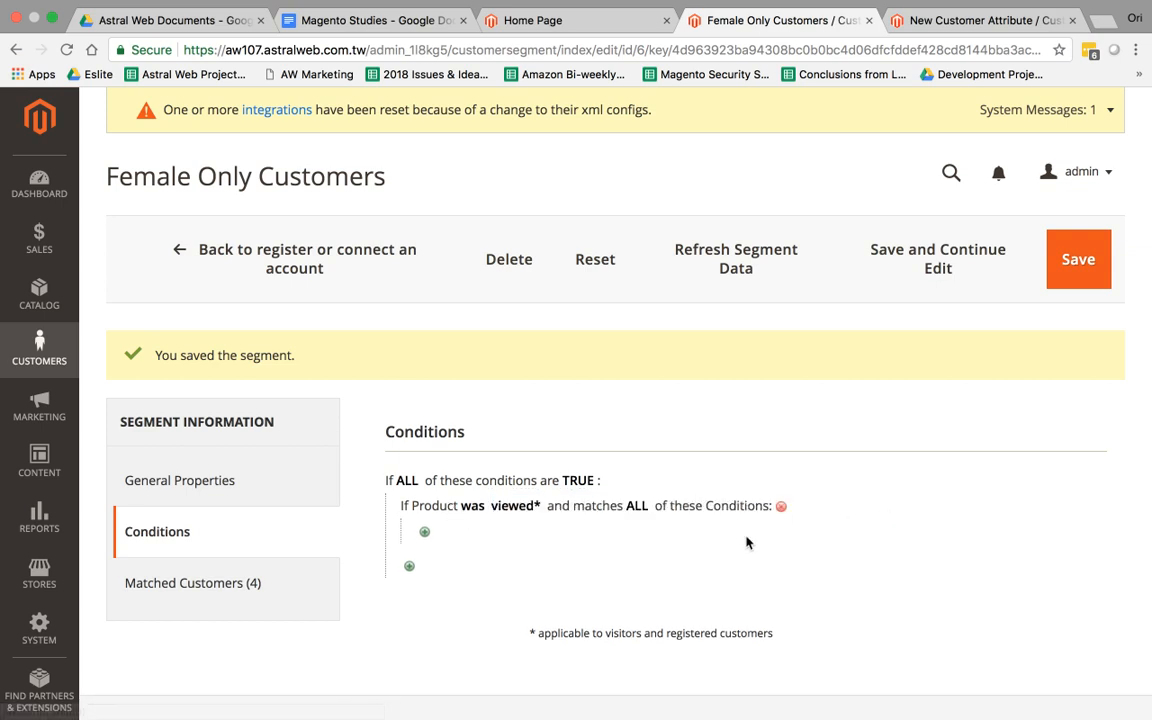
click(780, 507)
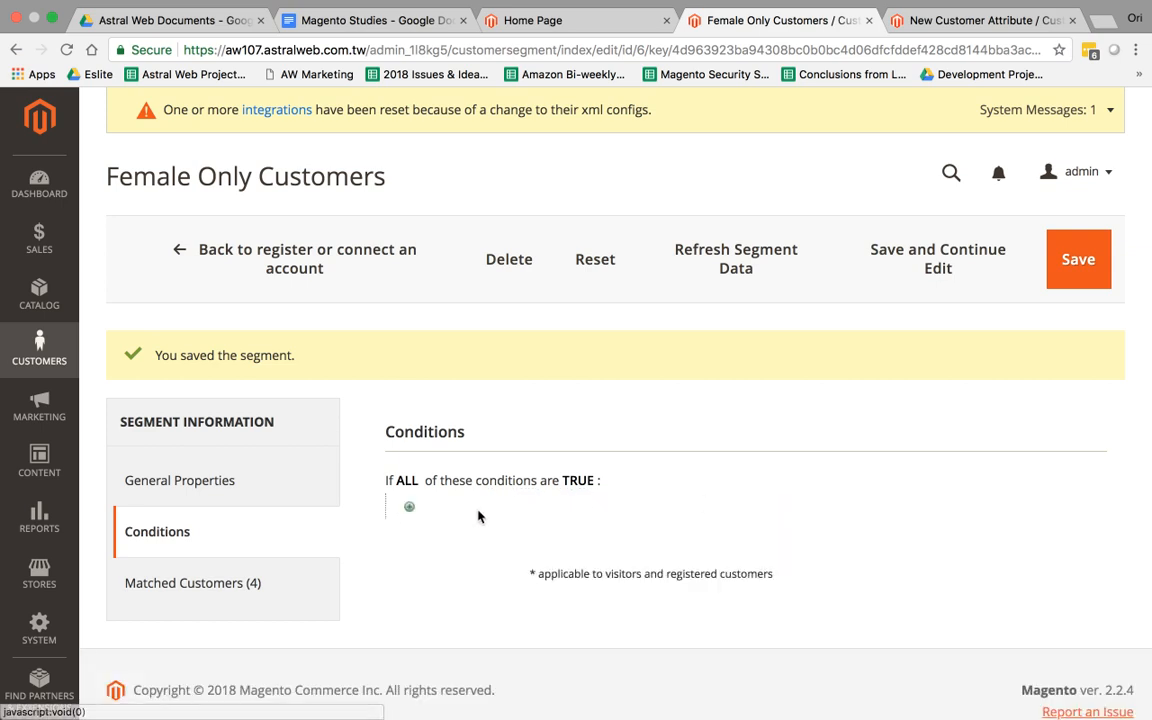
Add a segment condition requiring the customer's favorite food to be pizza.
click(409, 507)
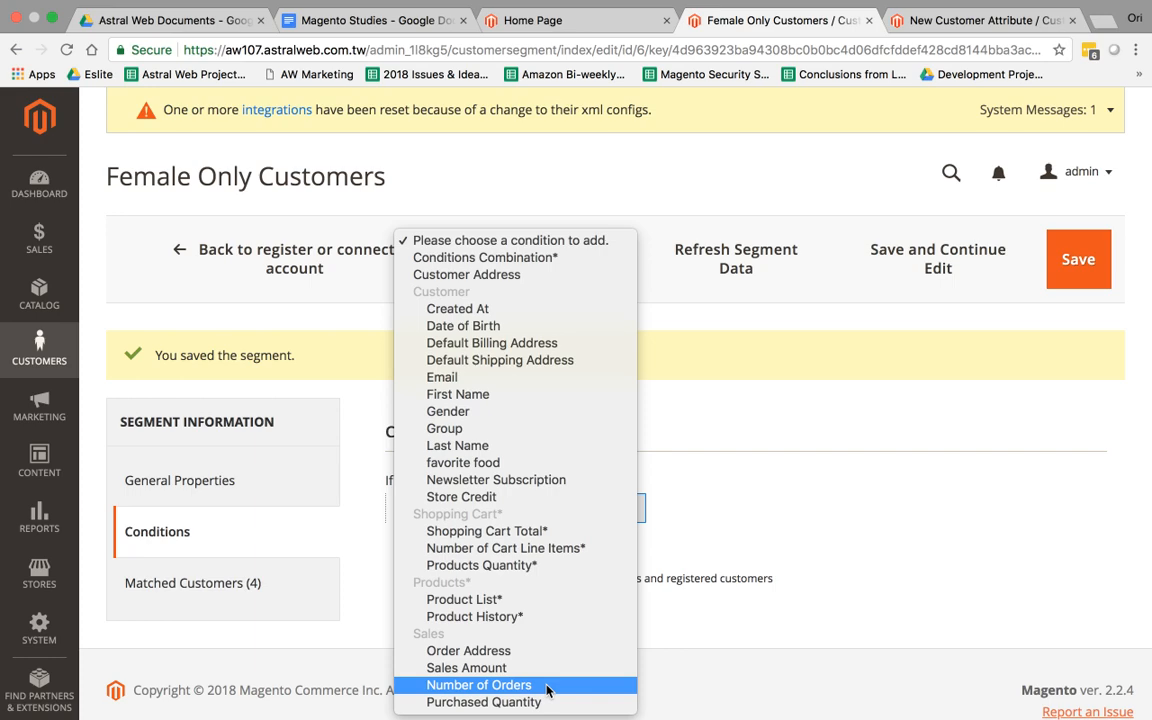
click(767, 520)
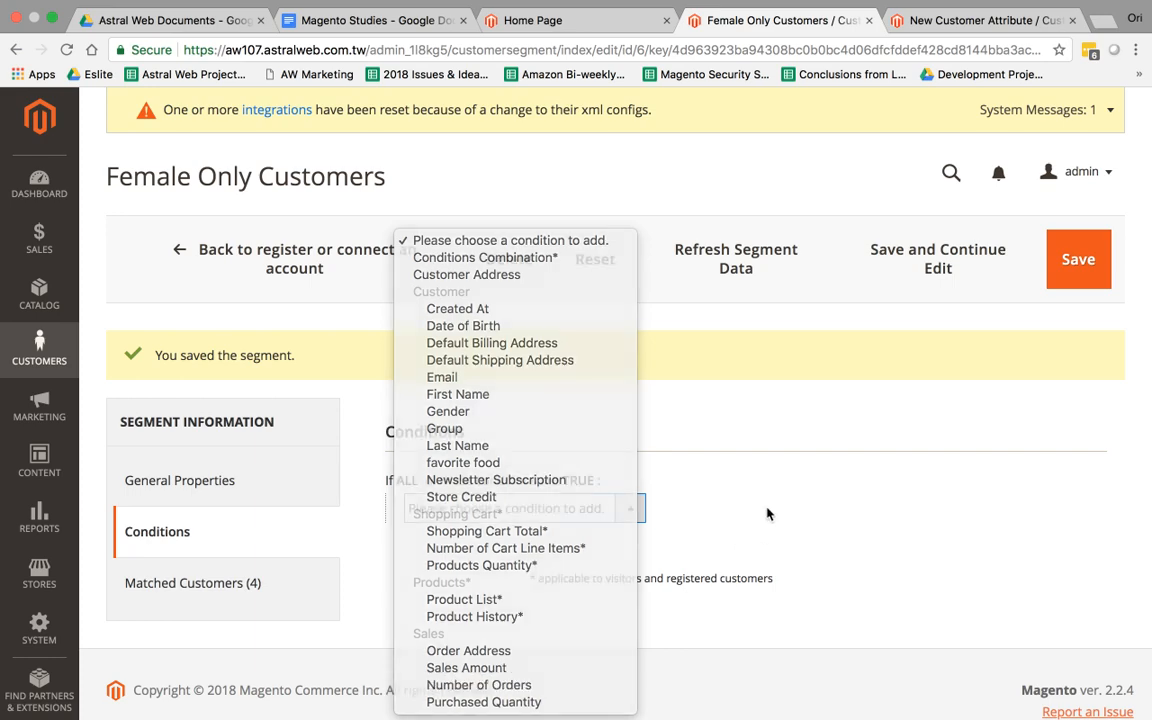
click(600, 509)
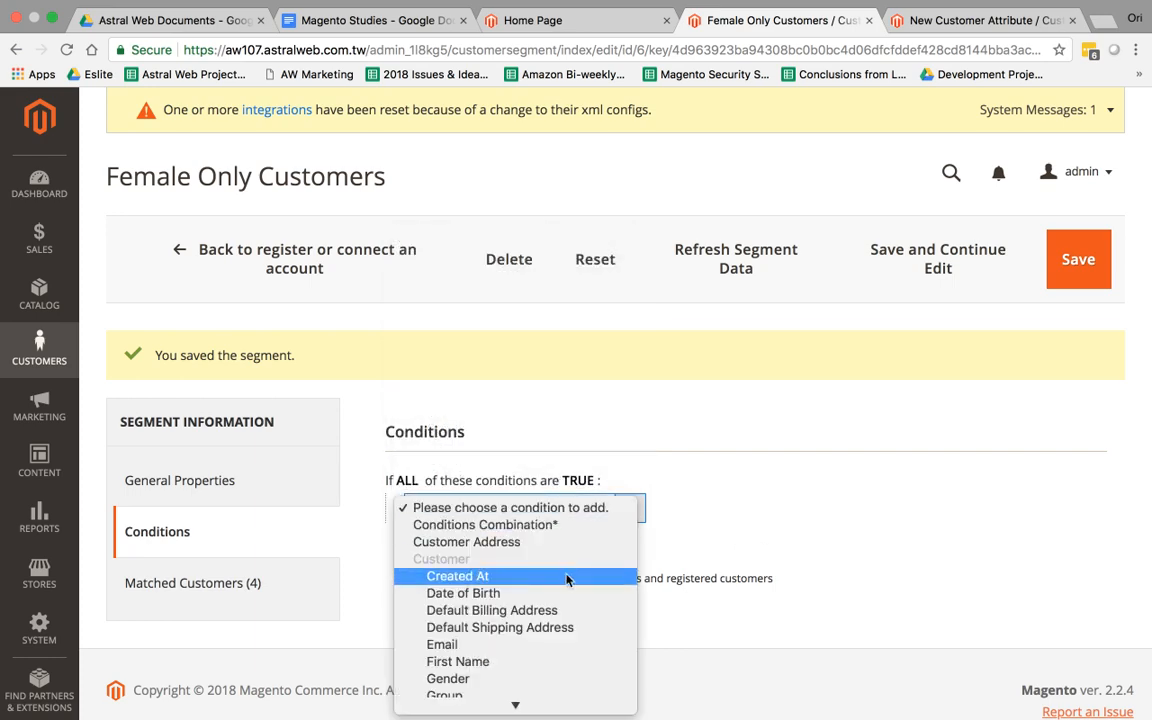
scroll(560, 575, down, 3)
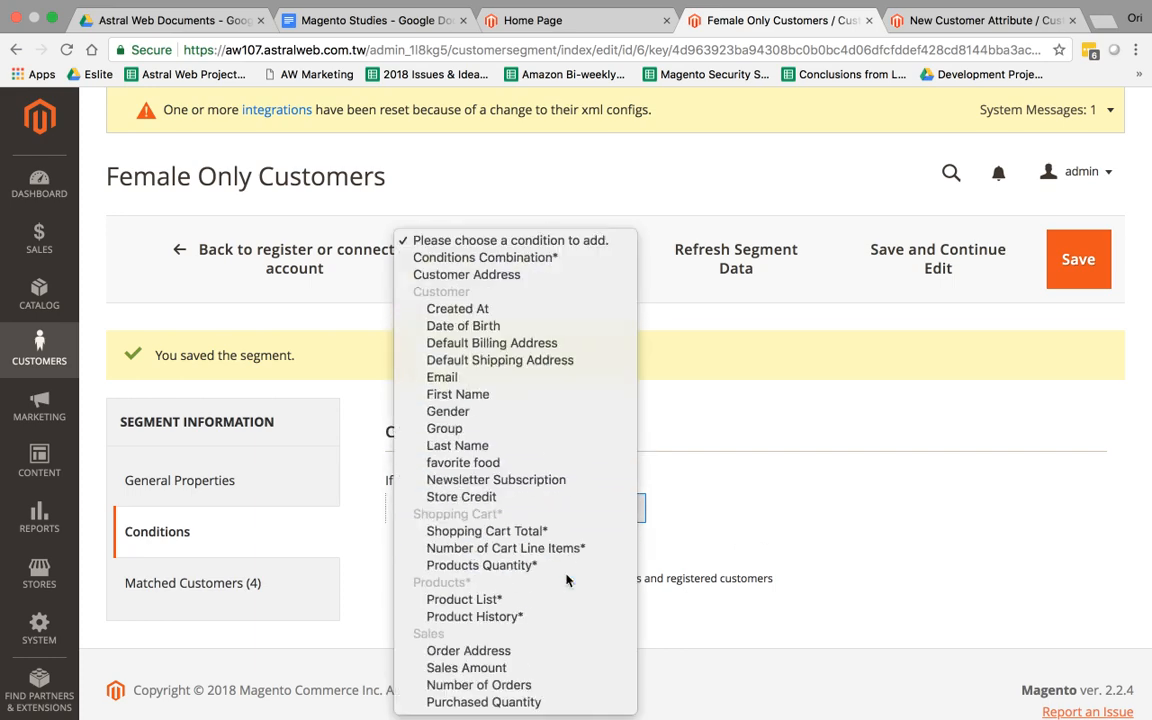
click(511, 466)
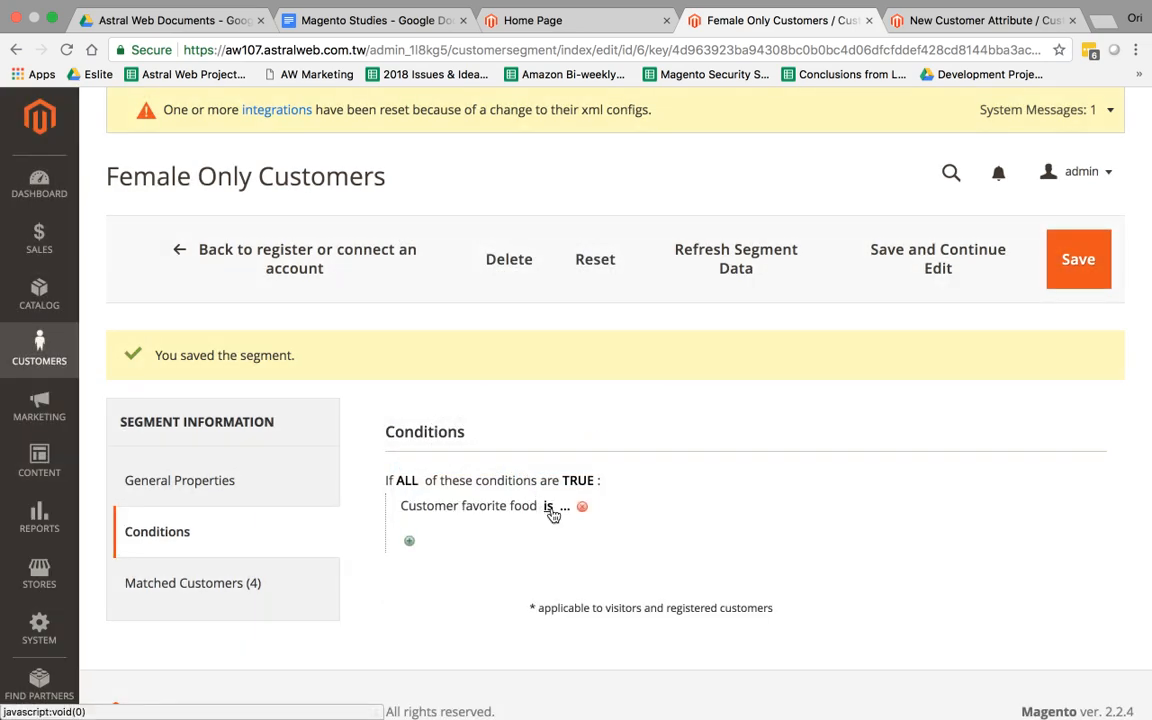
click(566, 513)
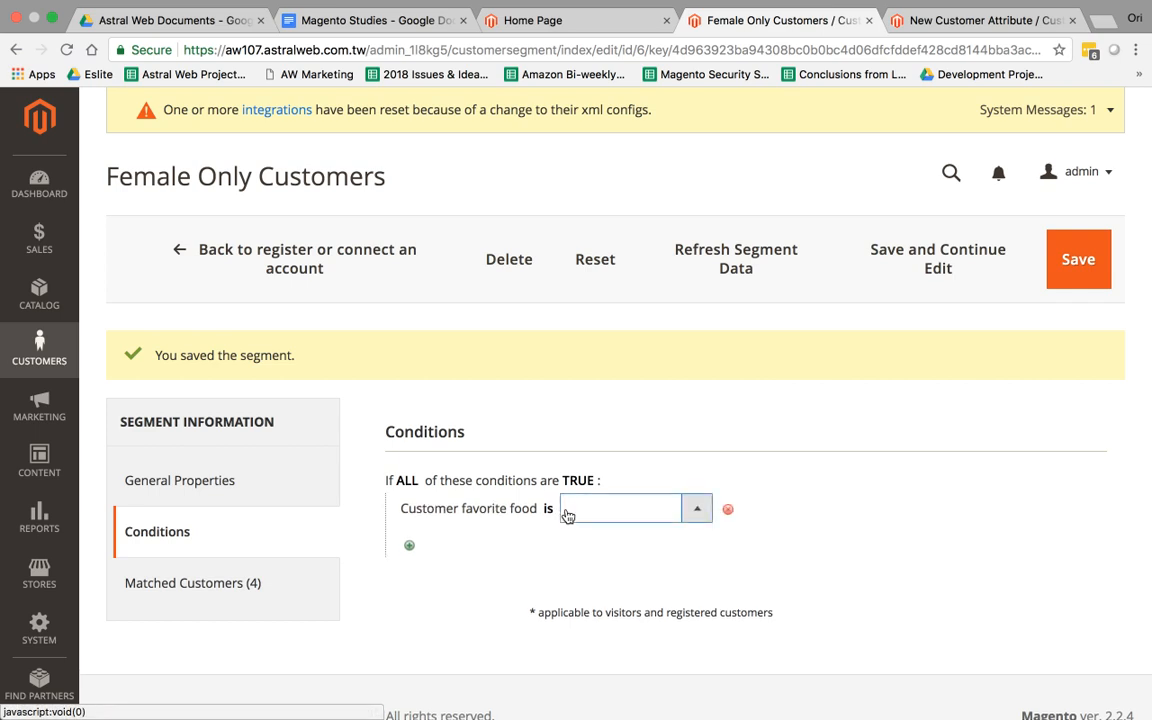
click(566, 510)
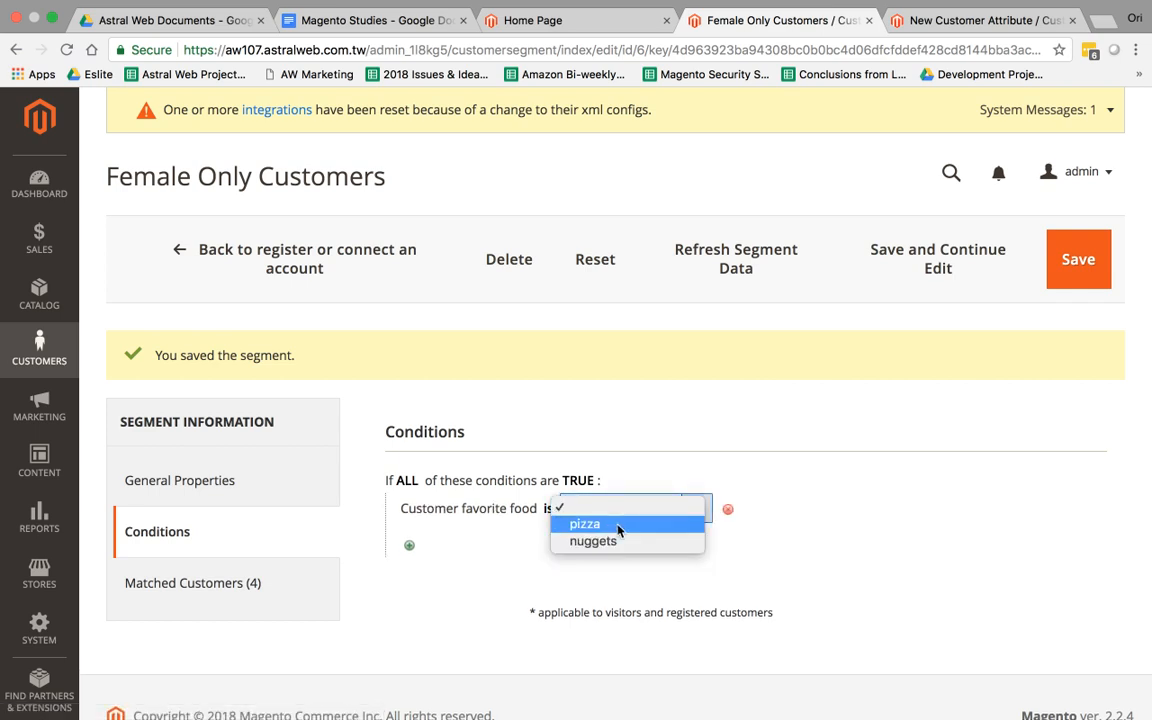
click(617, 524)
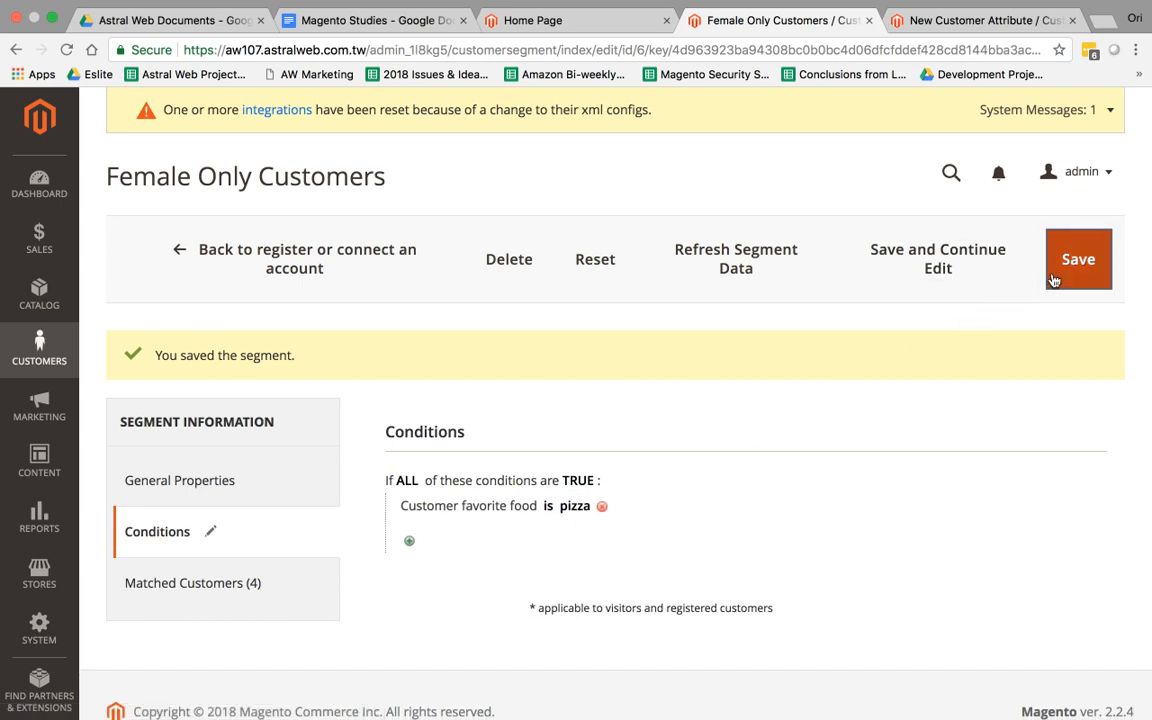
Save the segment while keeping it open for editing, and view its matched customers.
click(967, 267)
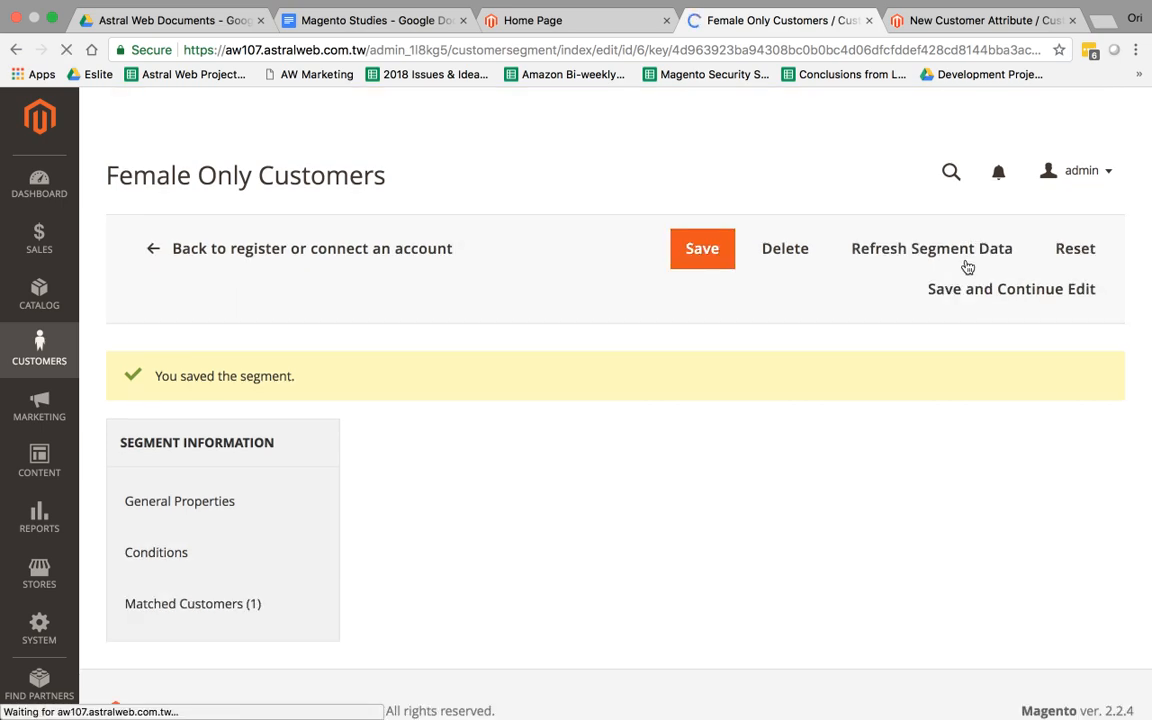
click(238, 584)
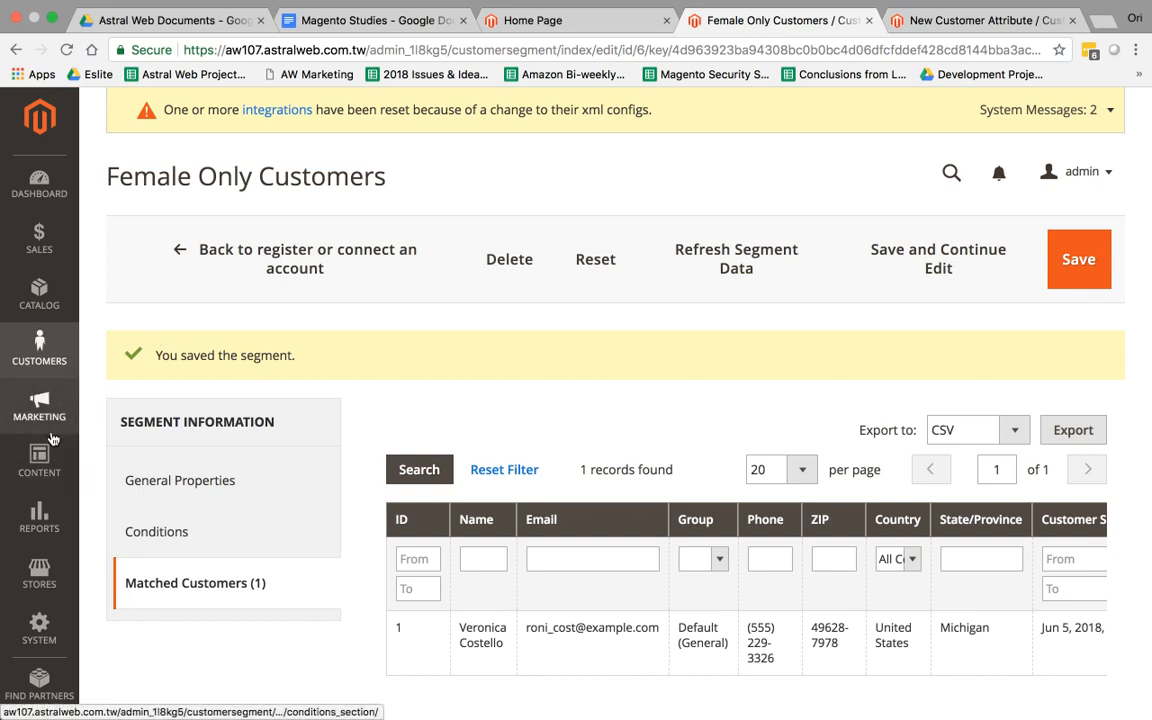
Go to the Cart Price Rules and start a new rule.
click(46, 463)
click(39, 405)
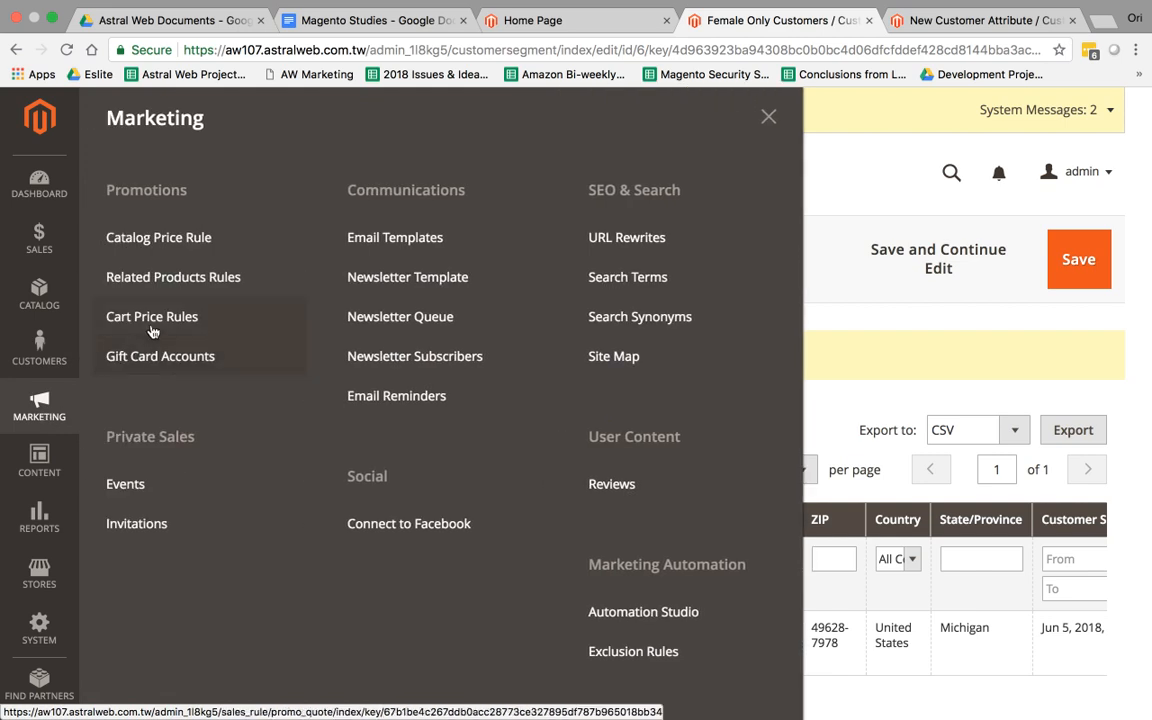
click(175, 318)
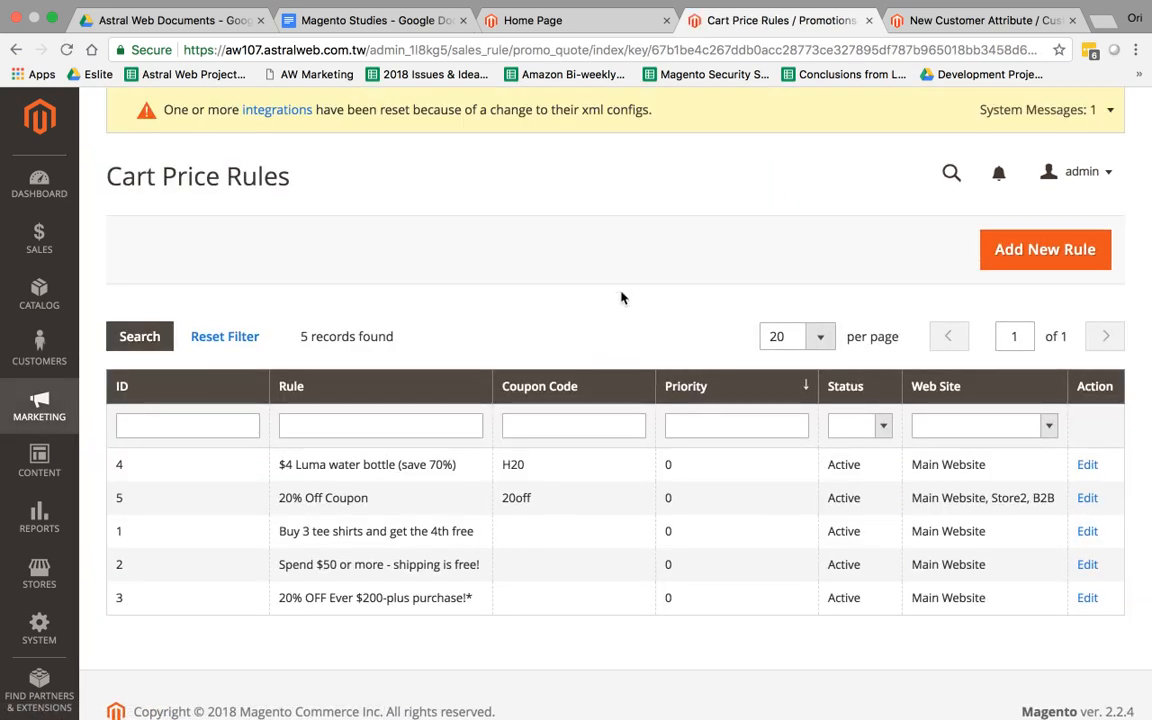
click(1047, 258)
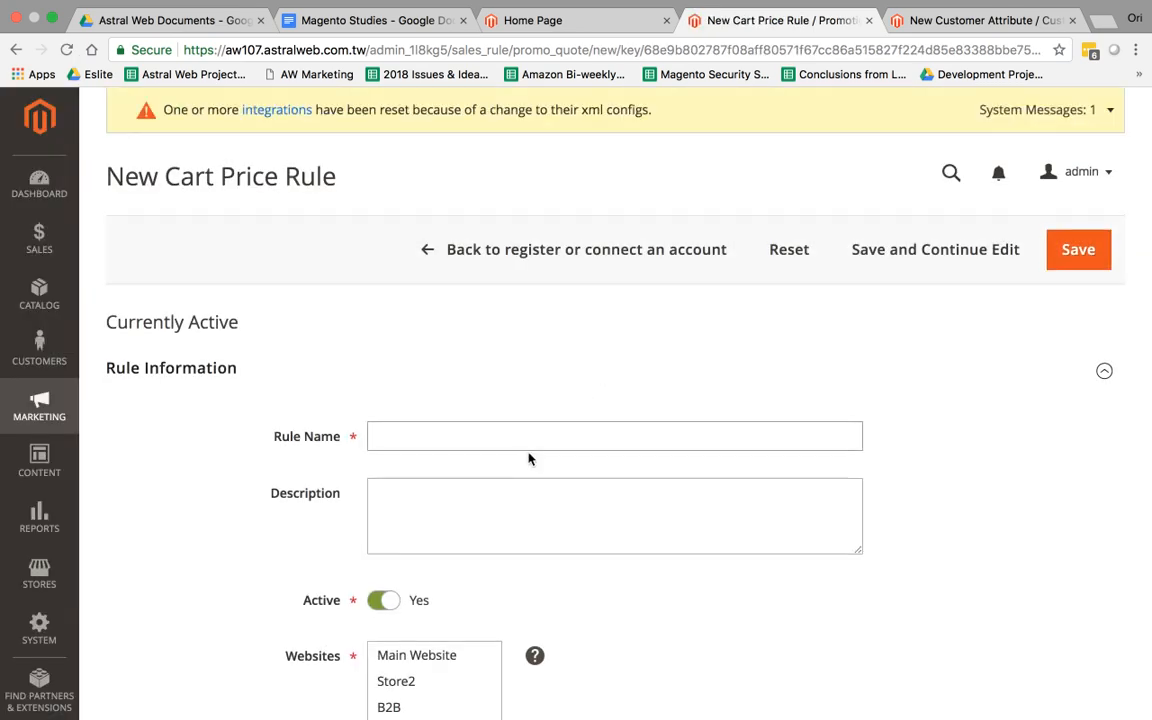
Name the new cart price rule "10% off - female only".
click(535, 447)
text(10% )
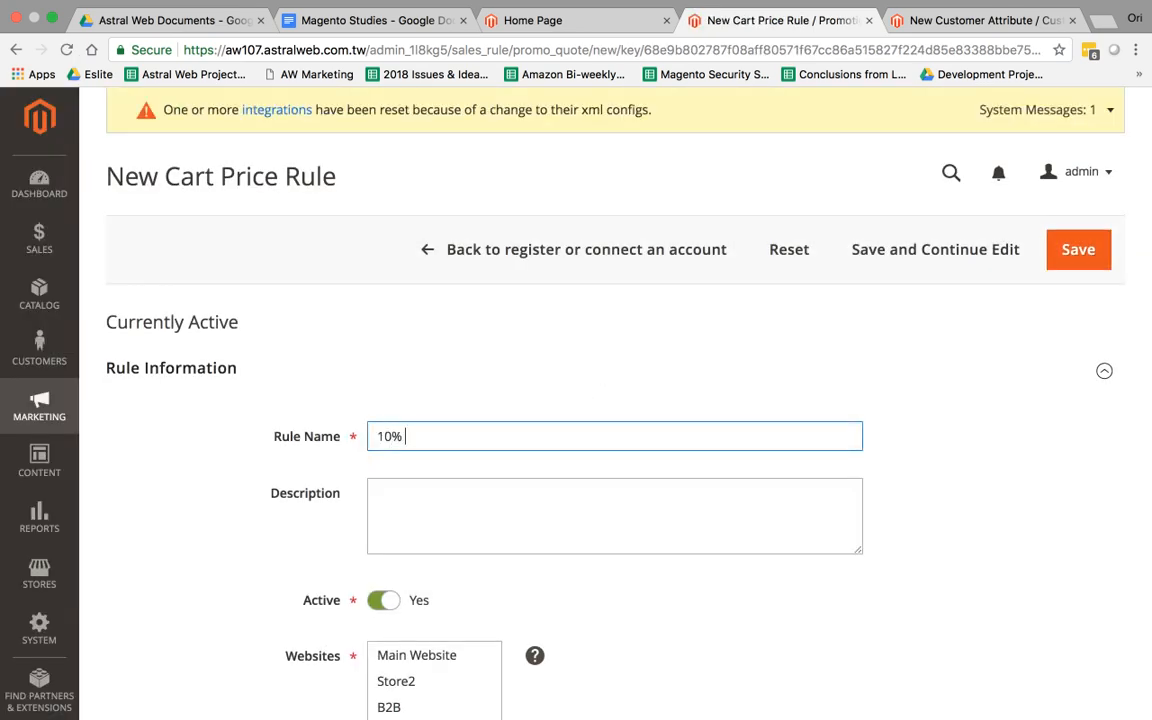
text(off -)
scroll(648, 467, down, 5)
scroll(648, 467, up, 3)
text(femal)
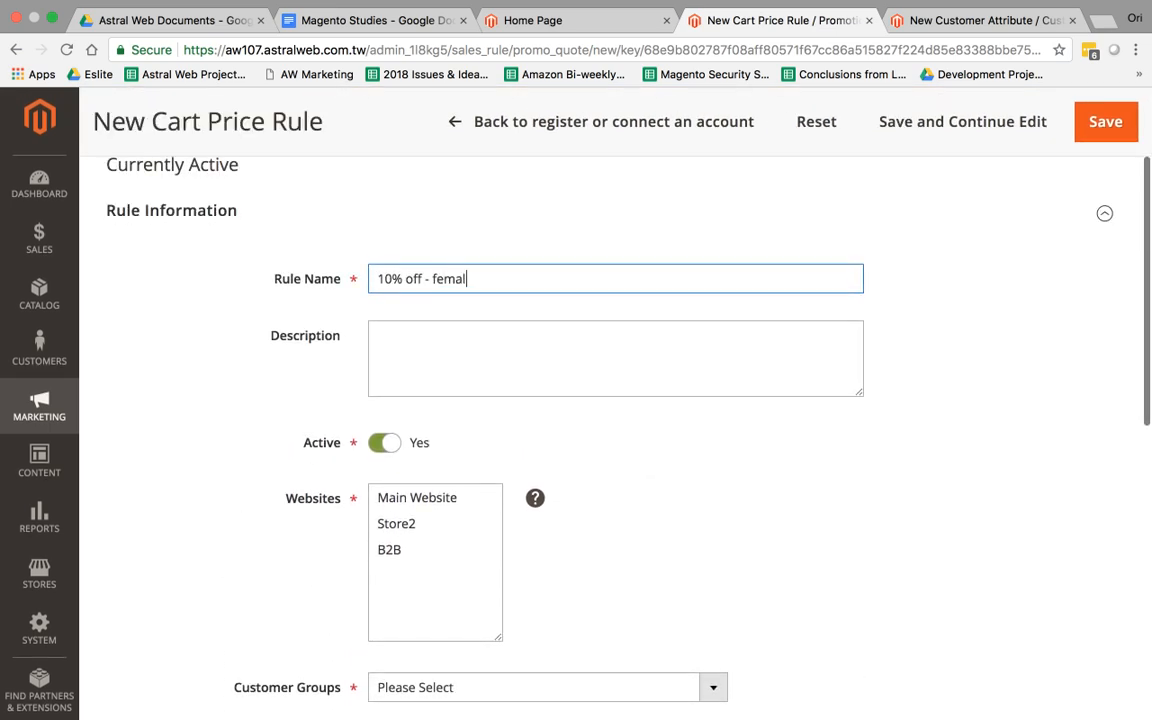
text(e onlyu)
Assign the rule to all websites: Main Website, Store2 and B2B.
scroll(668, 480, down, 2)
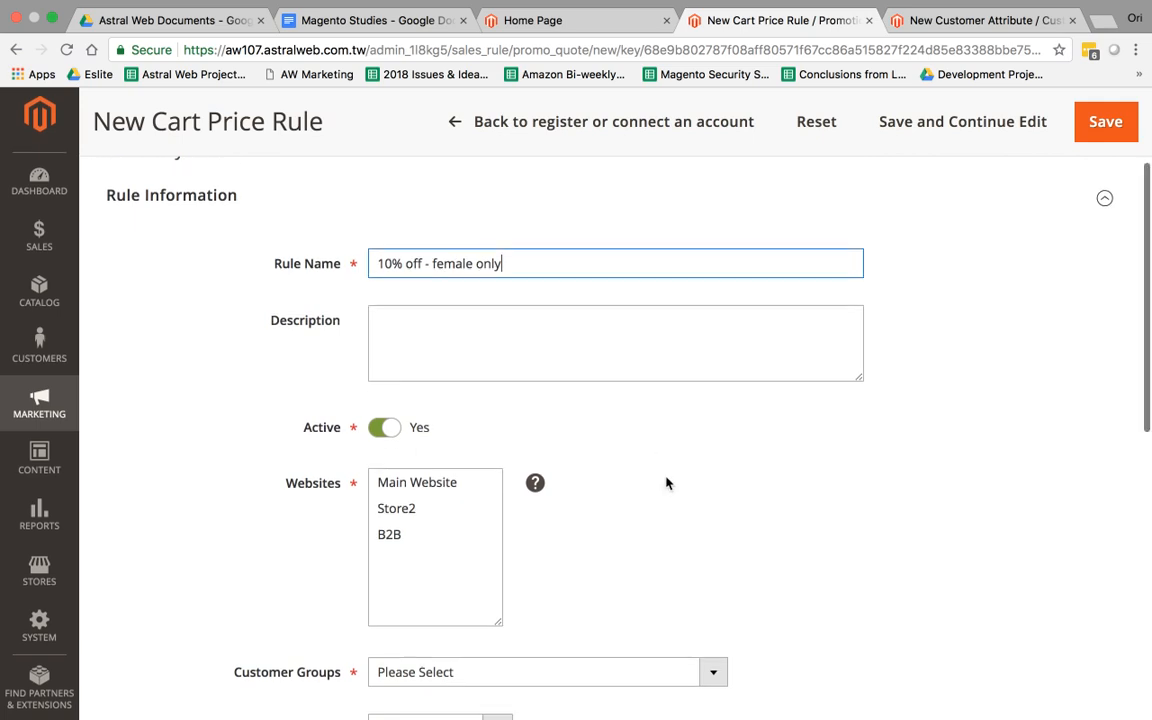
click(449, 430)
key(super+a)
Add a Customer Segment condition to the cart price rule's conditions.
scroll(449, 431, down, 1)
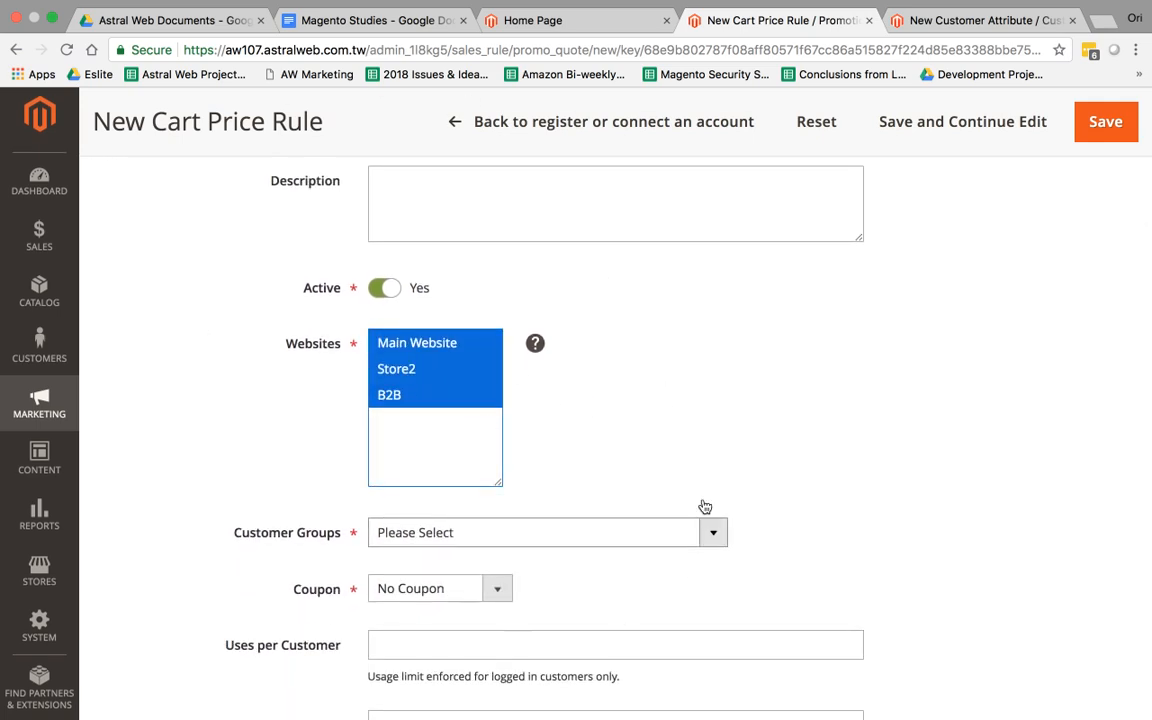
scroll(687, 437, down, 3)
scroll(687, 437, down, 3)
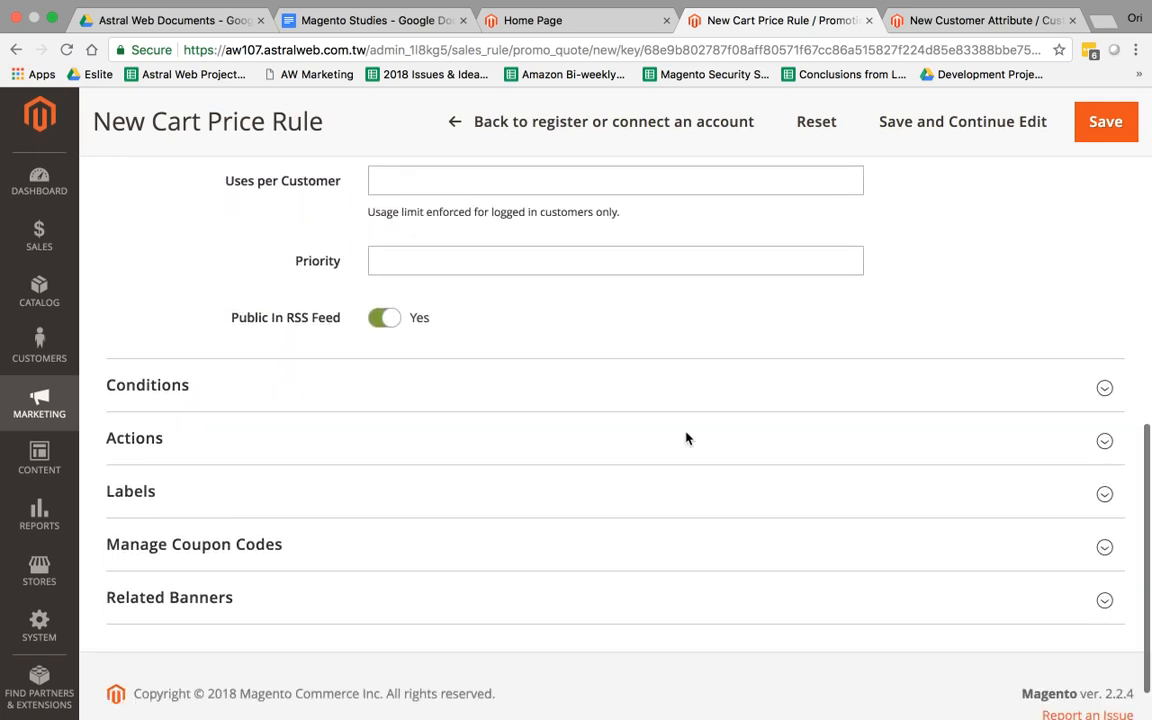
click(345, 350)
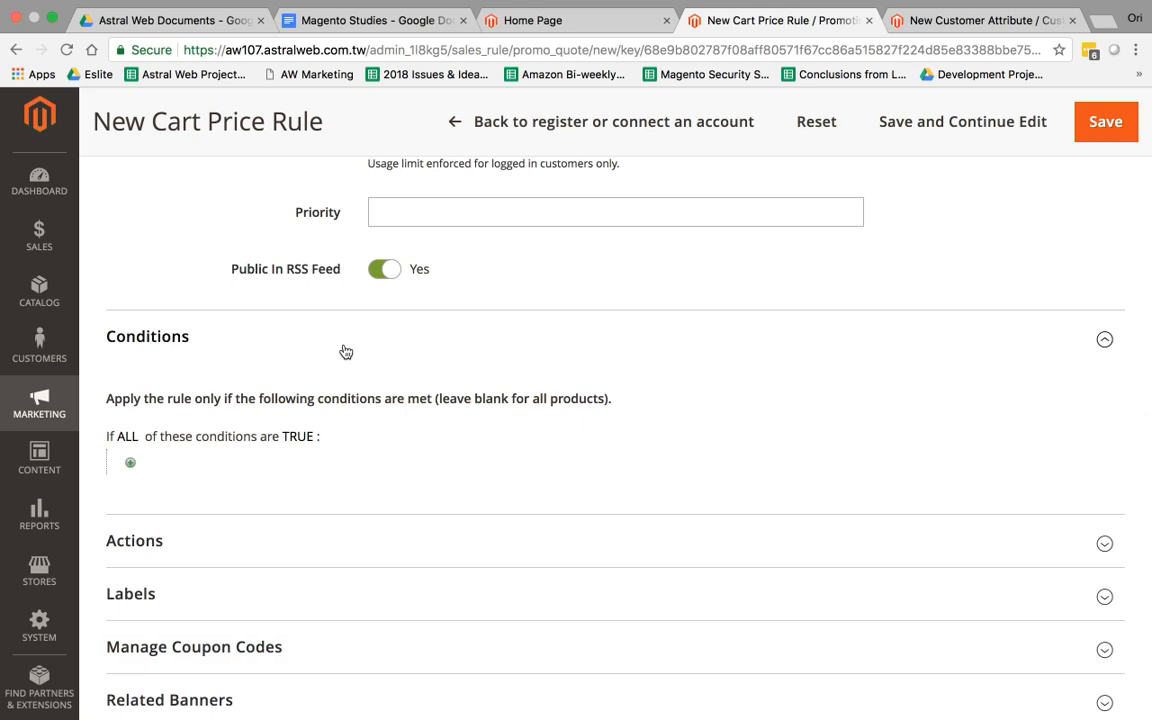
click(130, 462)
click(192, 465)
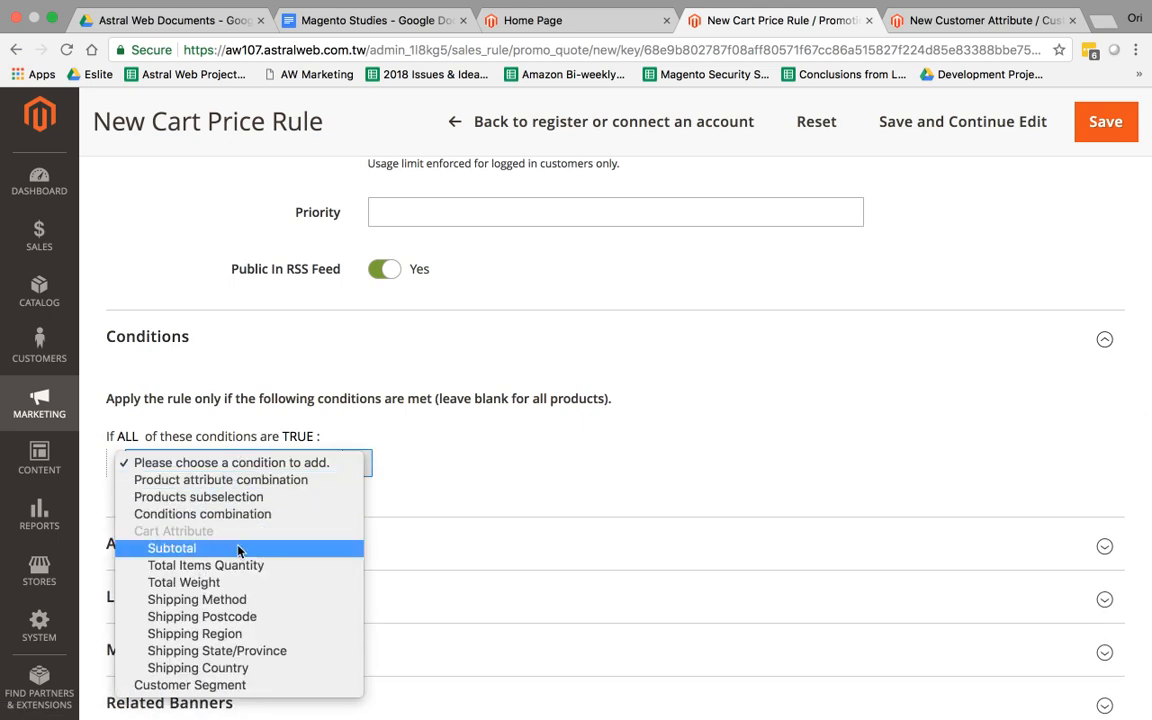
click(233, 685)
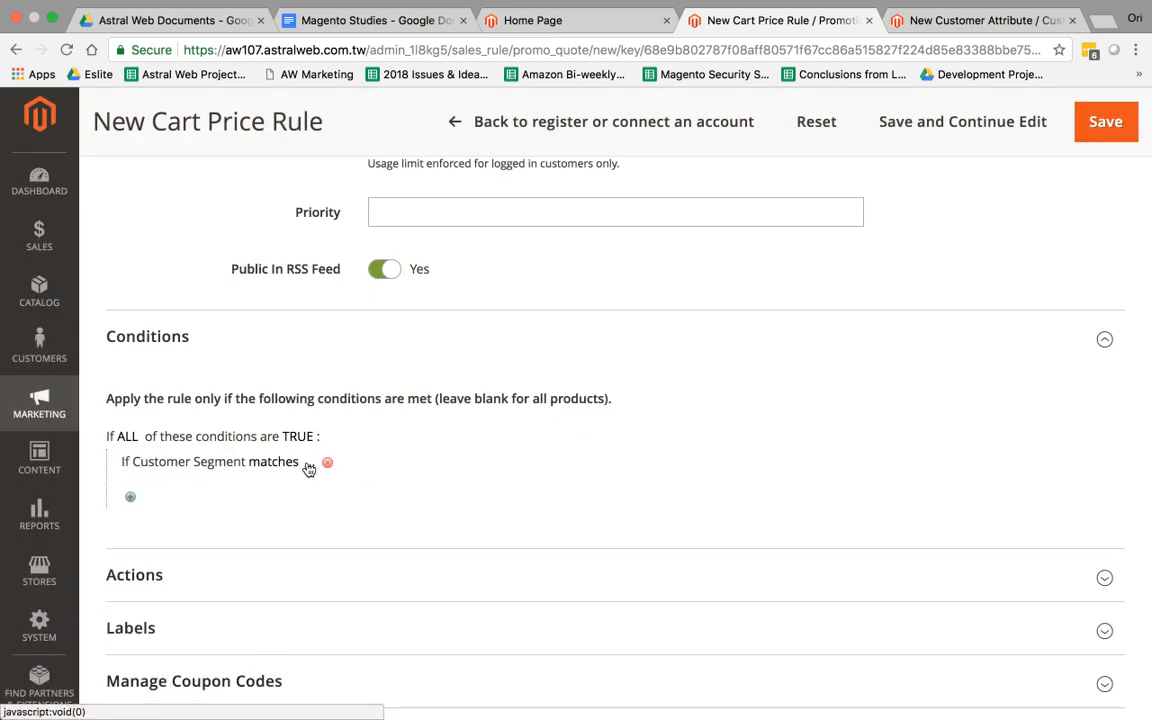
Choose the Female Only Customers segment as the one the Customer Segment condition must match.
click(309, 464)
click(469, 465)
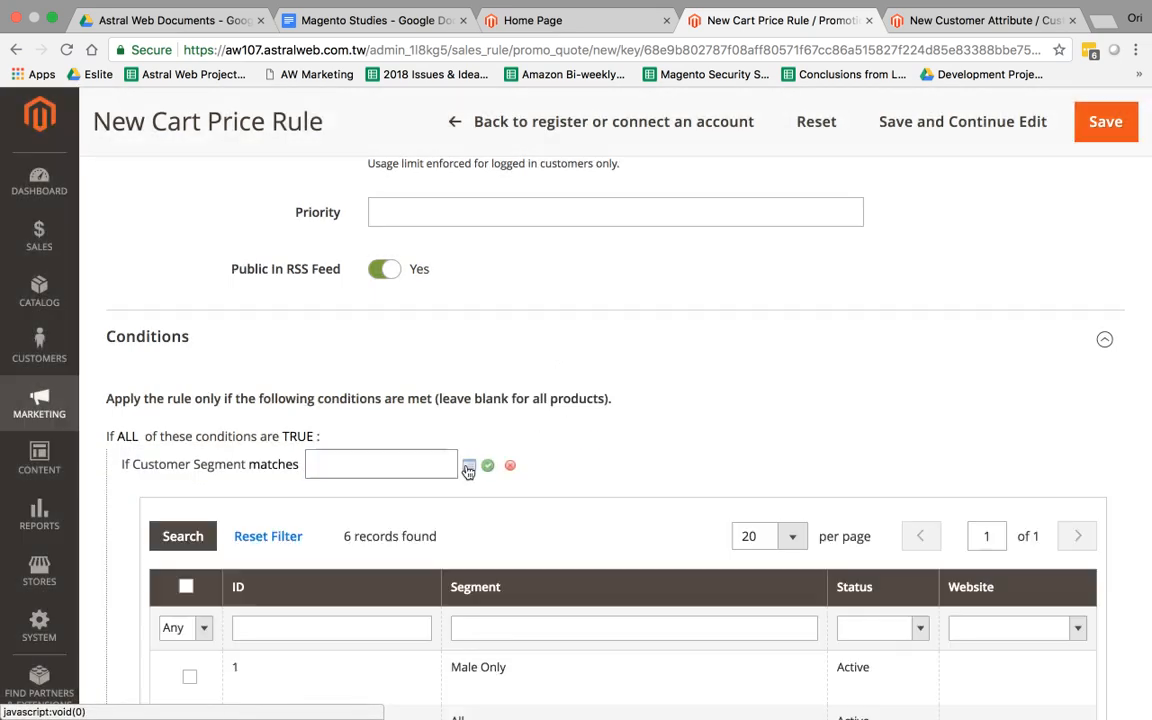
scroll(533, 493, down, 10)
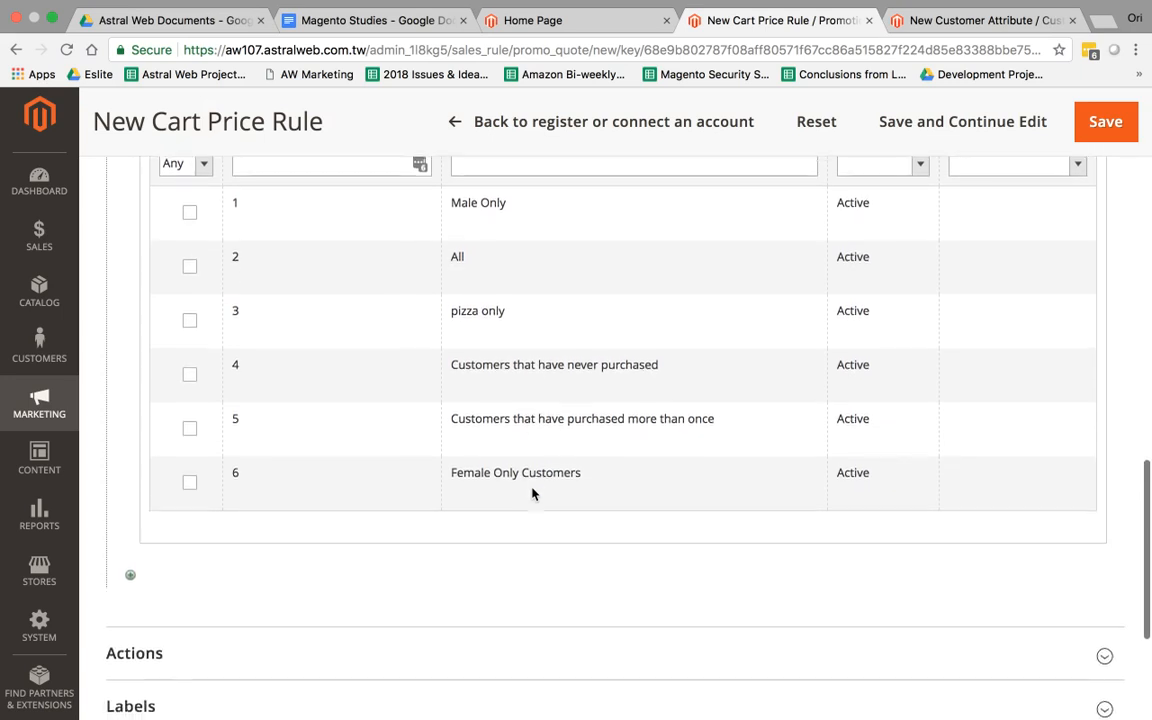
click(198, 468)
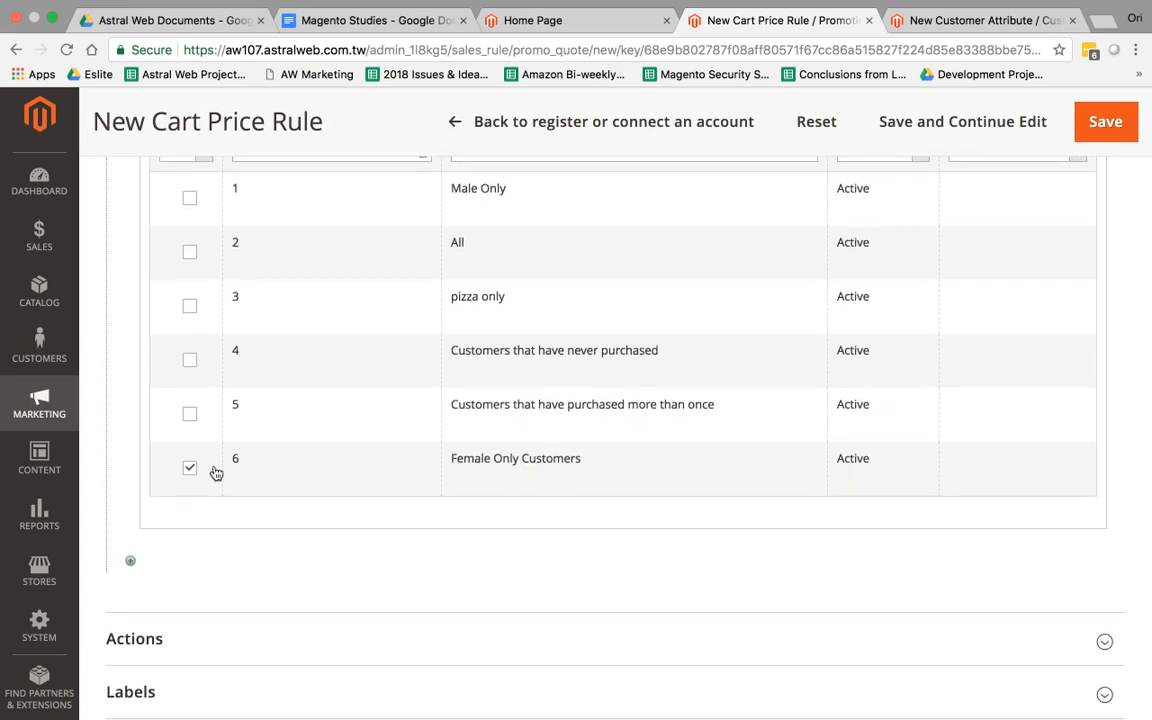
scroll(649, 518, up, 3)
scroll(649, 518, up, 4)
click(480, 406)
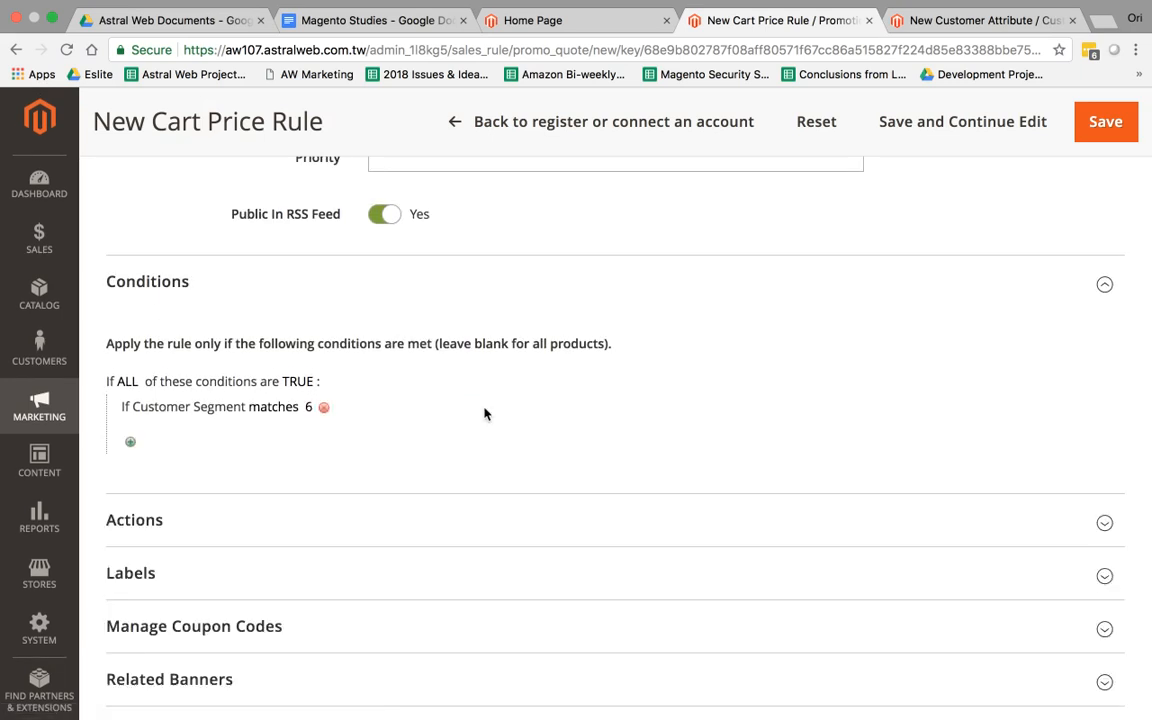
Set the Discount Amount to 10 in the cart price rule's actions.
drag(333, 408, 123, 400)
scroll(414, 417, up, 10)
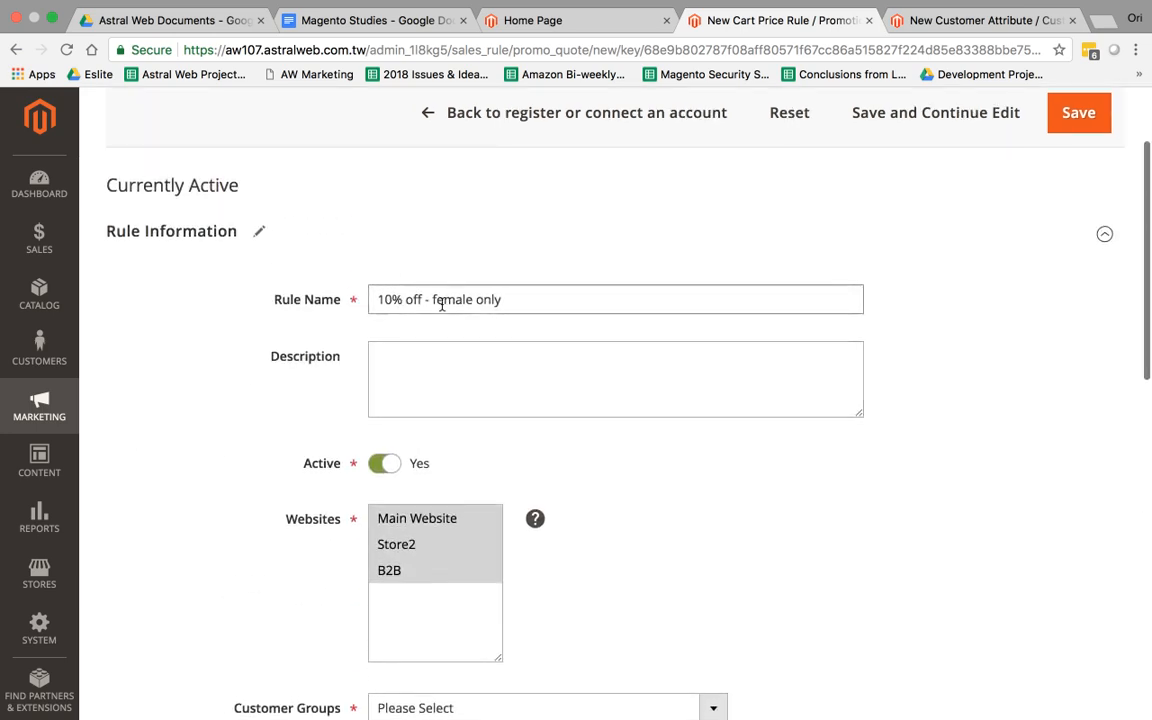
scroll(527, 339, down, 5)
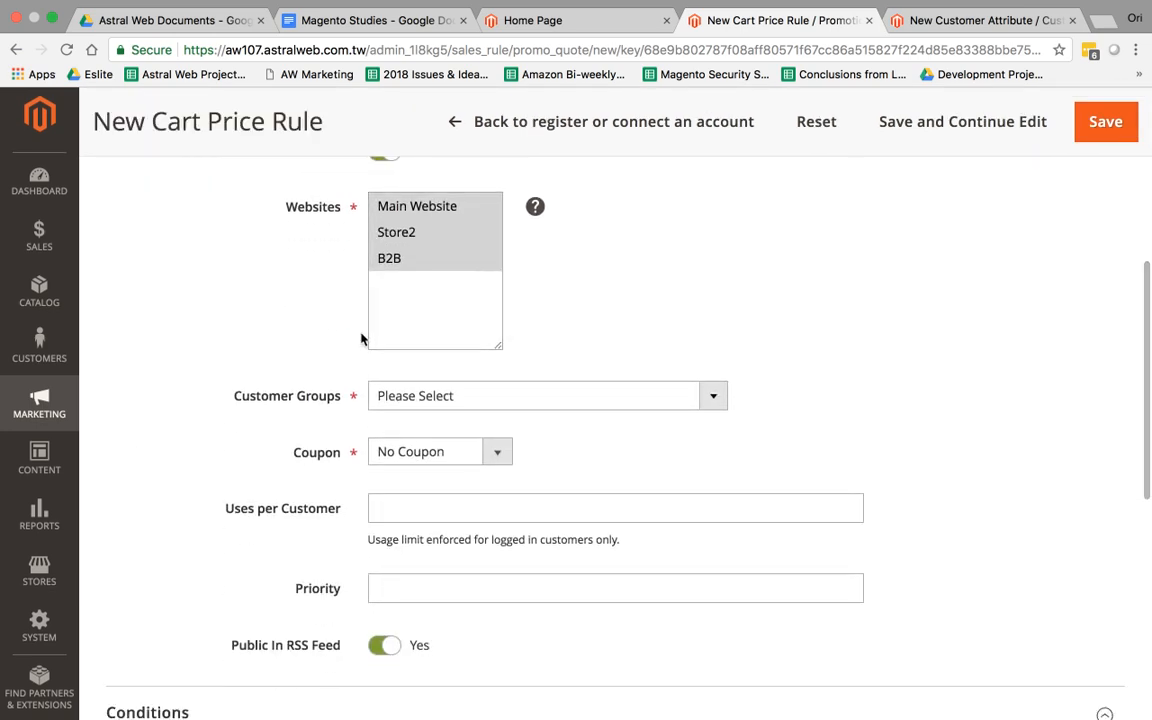
scroll(425, 311, down, 10)
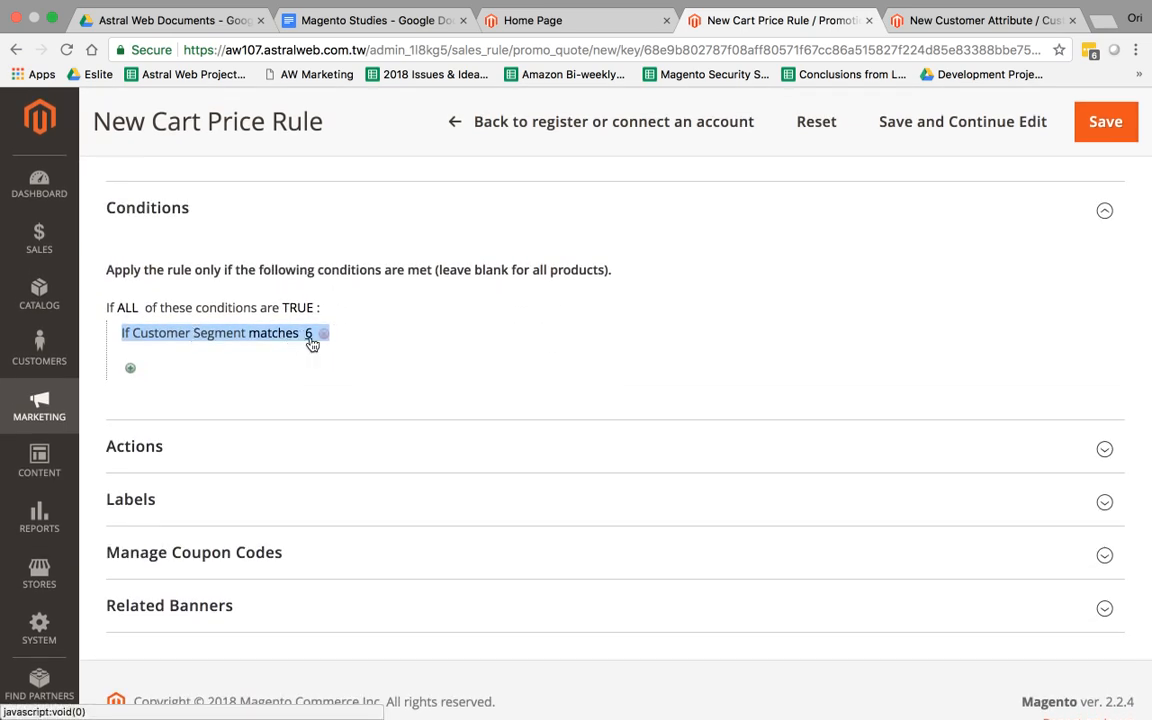
scroll(370, 335, down, 2)
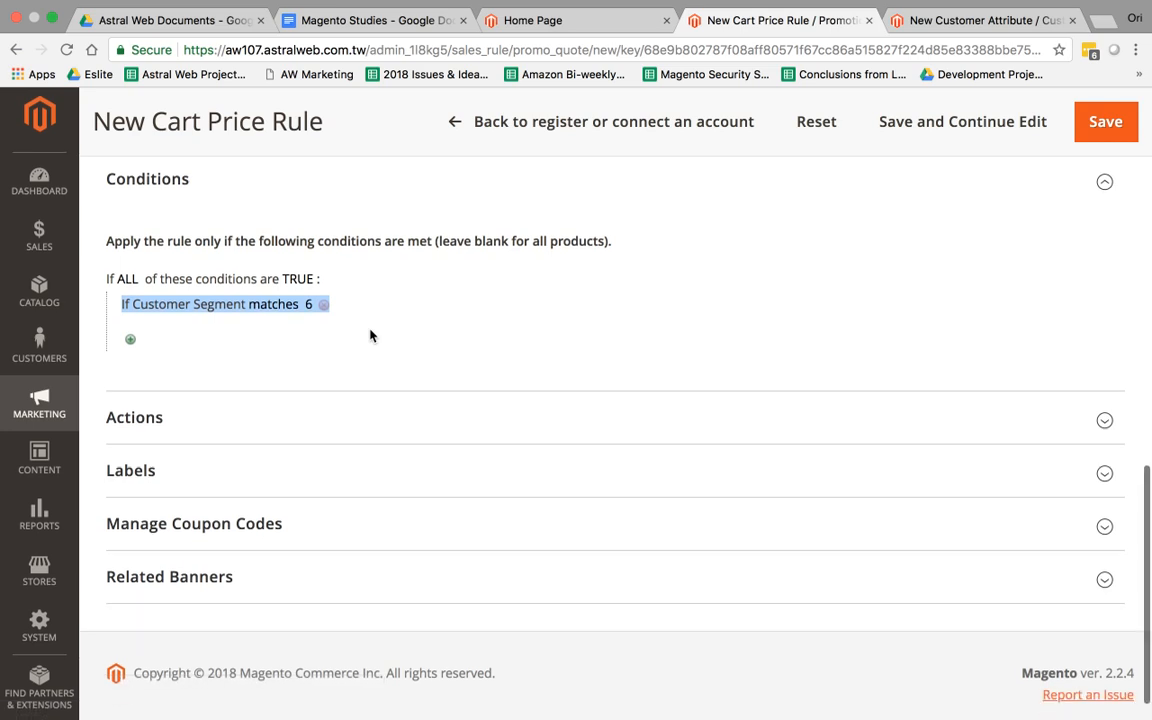
click(411, 380)
click(464, 505)
key(BackSpace)
text(10)
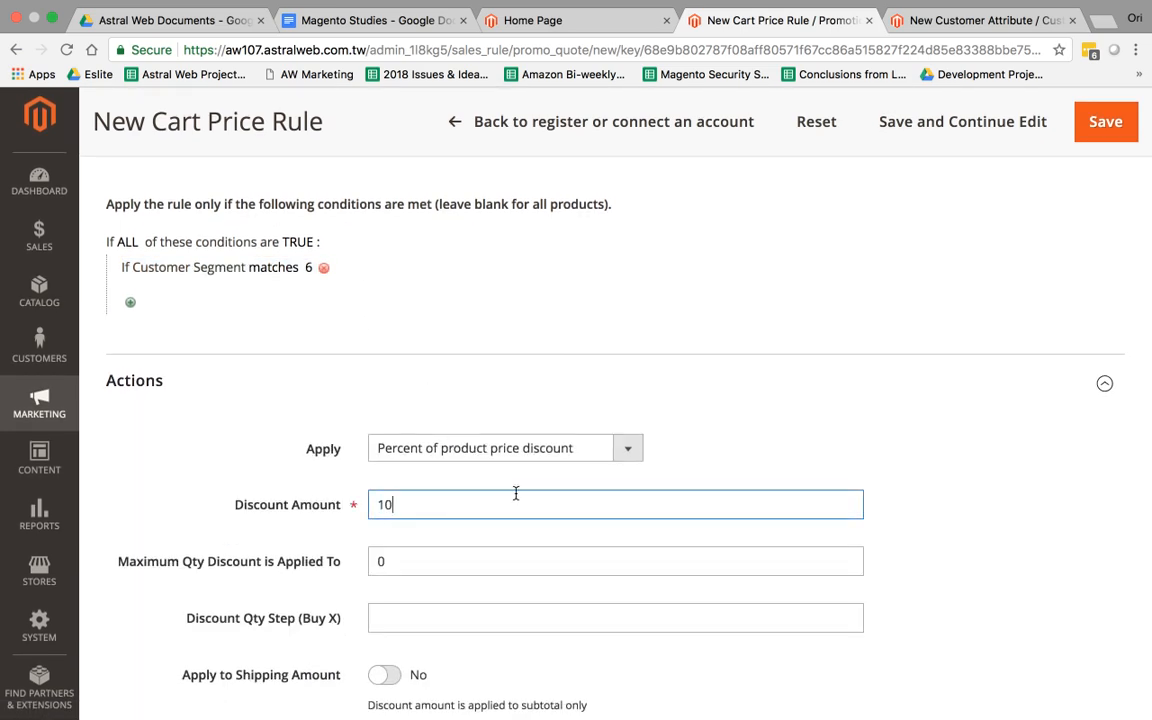
Review the cart price rule's general settings, and look at the banner on the storefront home page.
click(650, 382)
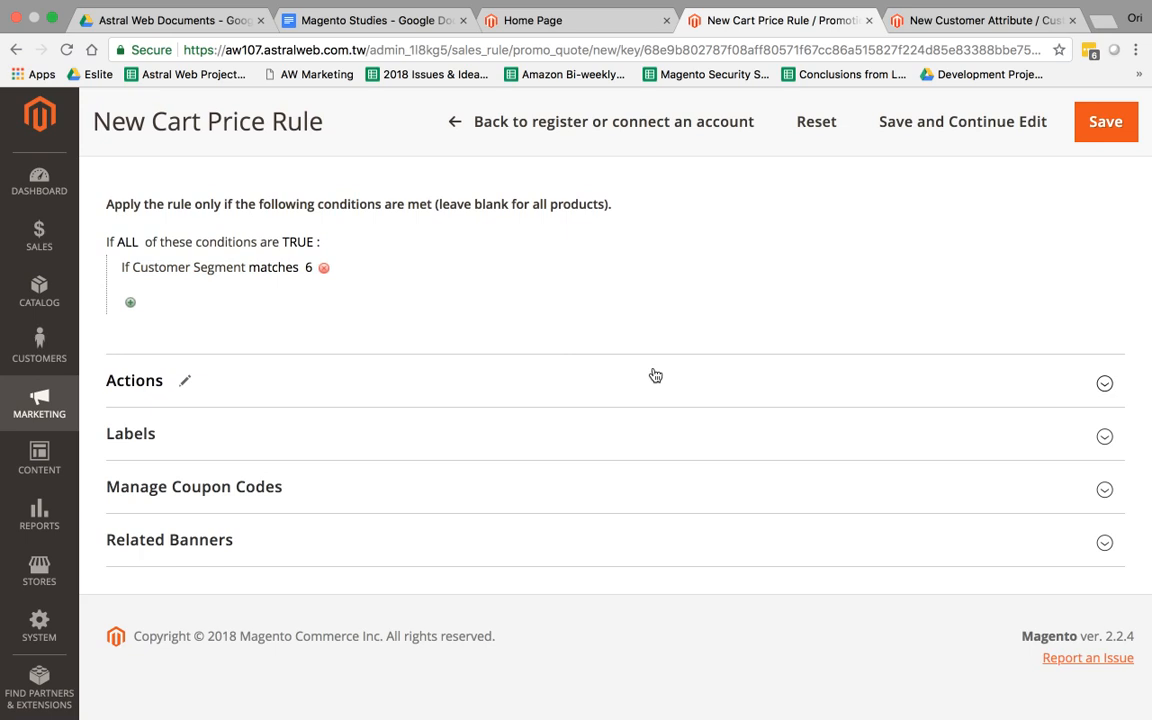
scroll(655, 375, up, 5)
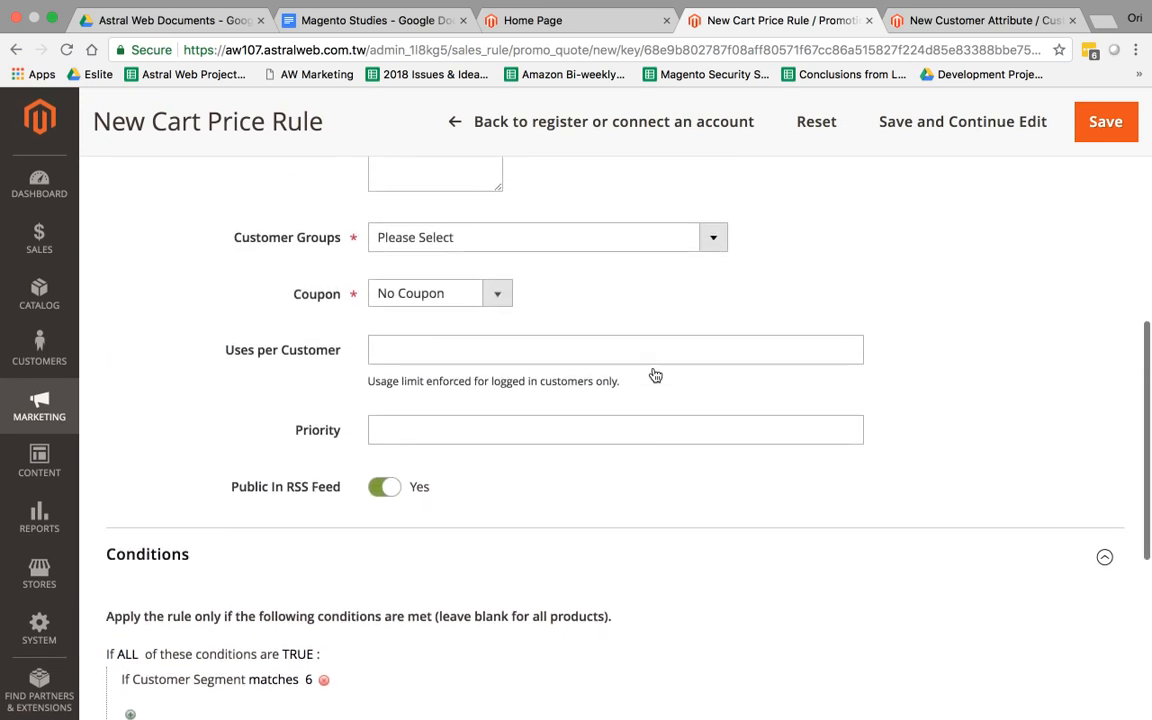
scroll(654, 372, down, 2)
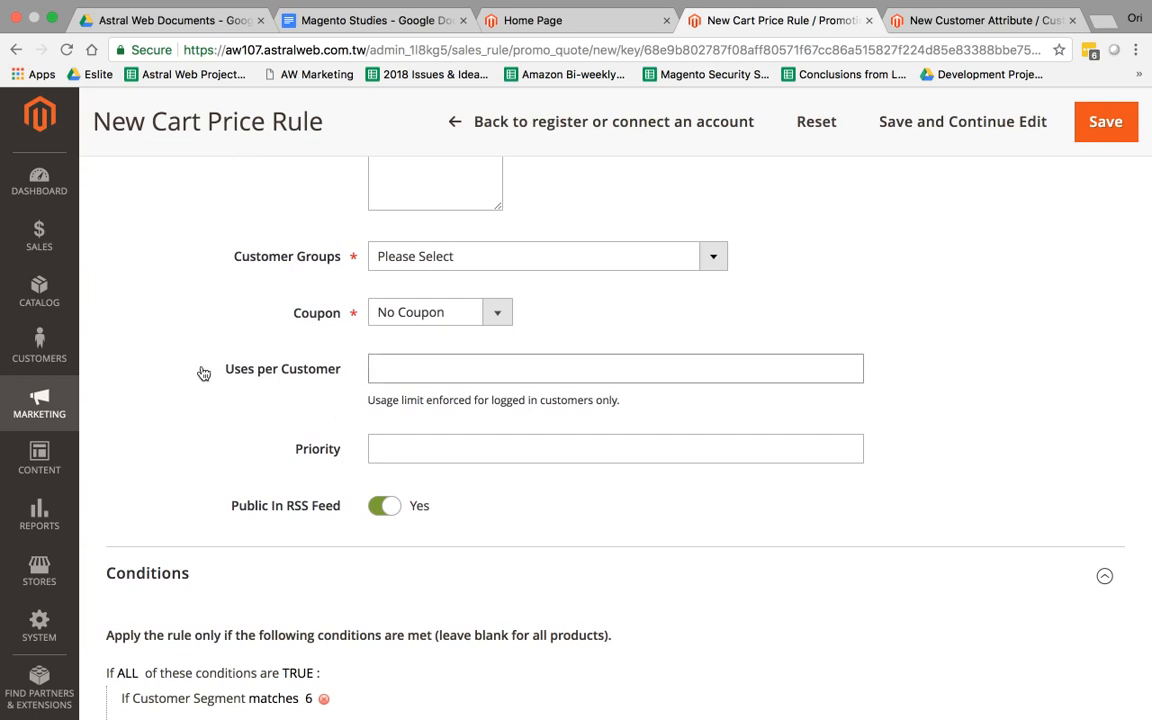
click(567, 20)
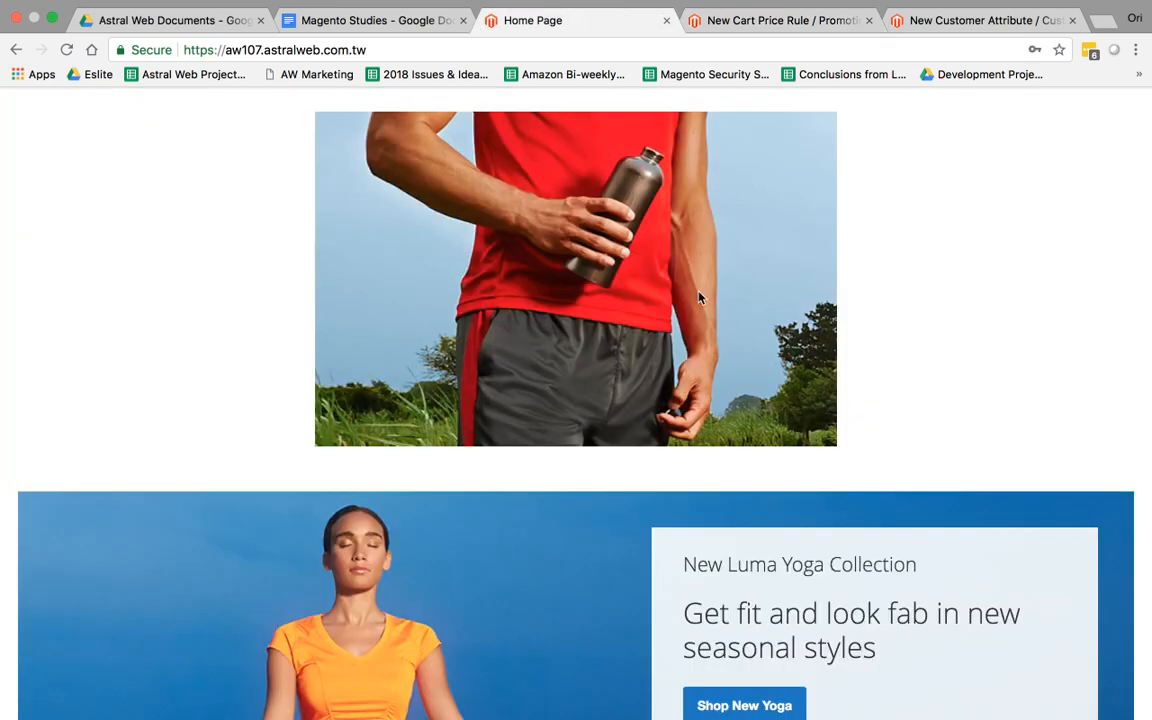
scroll(979, 390, up, 3)
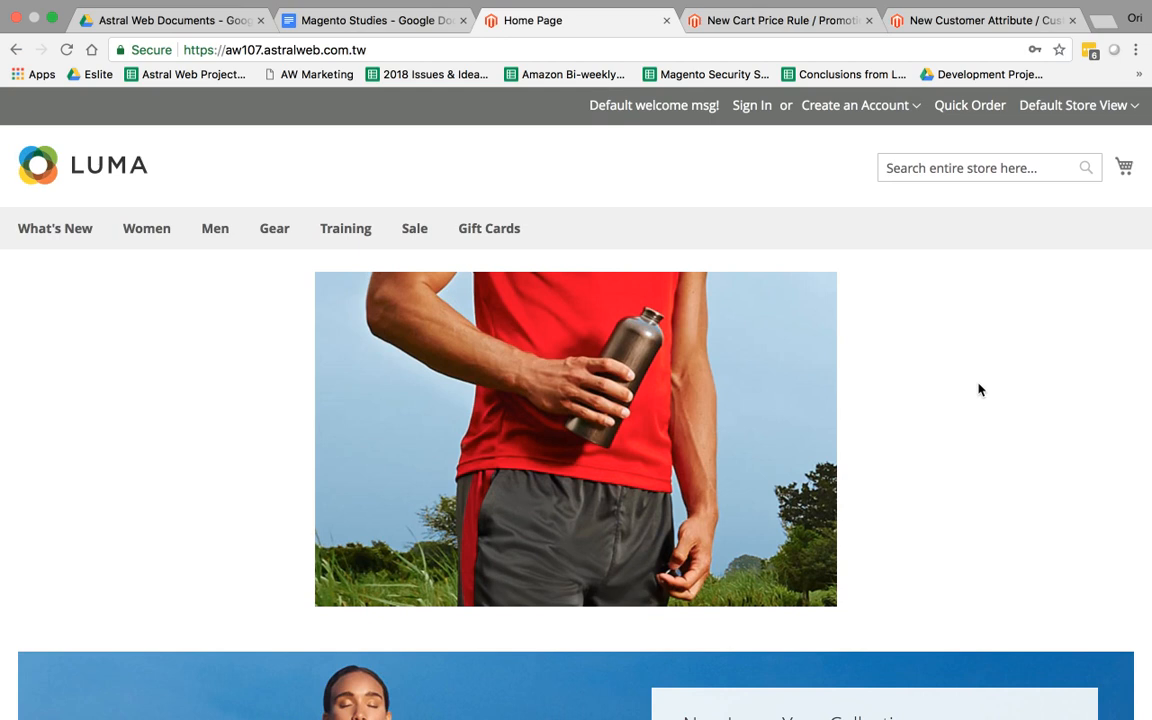
Open the gear banner for editing from the admin's list of content banners.
click(766, 20)
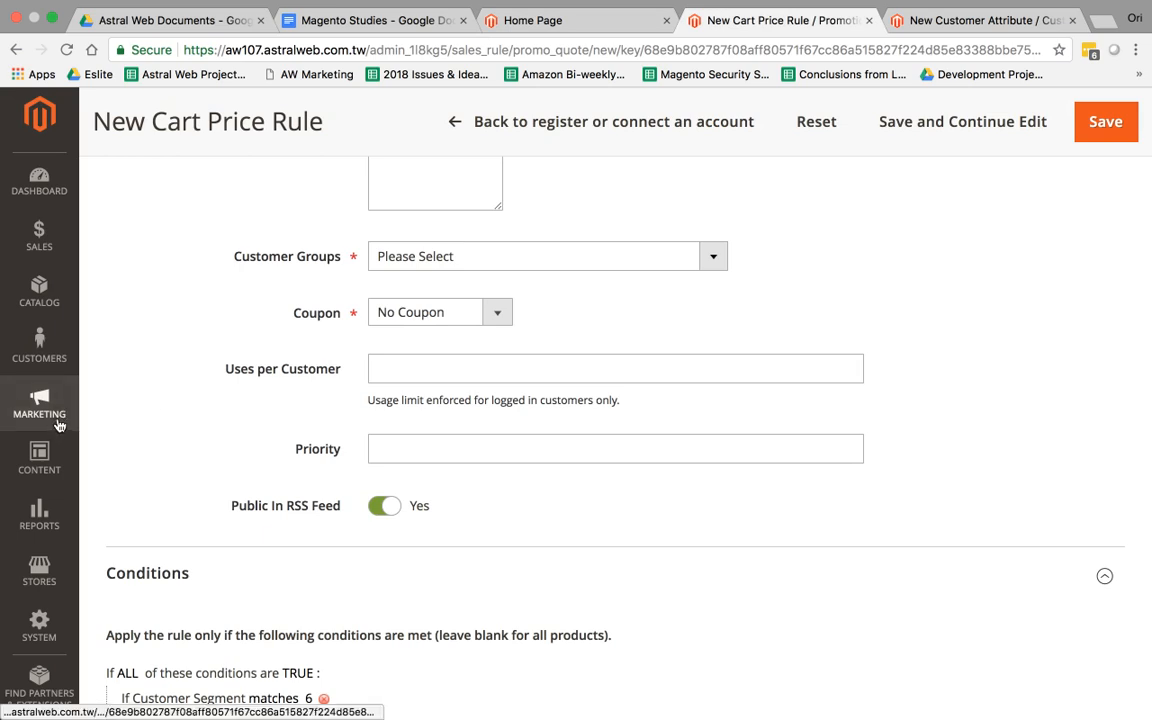
click(53, 461)
click(193, 352)
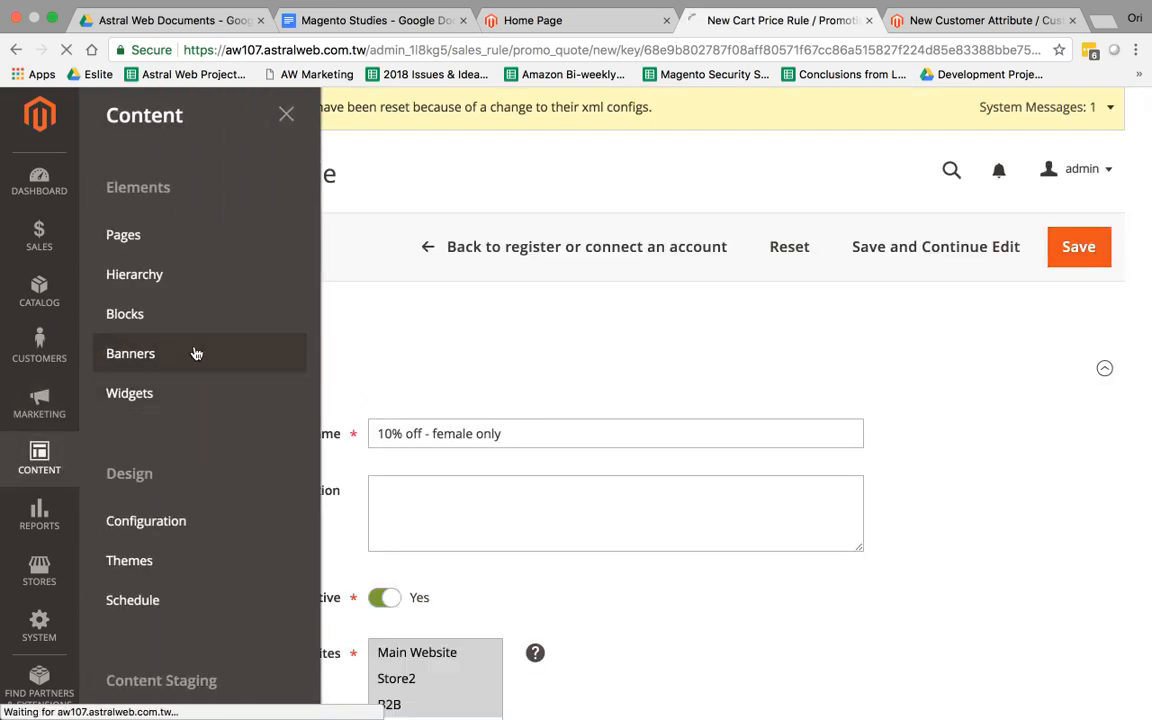
click(607, 26)
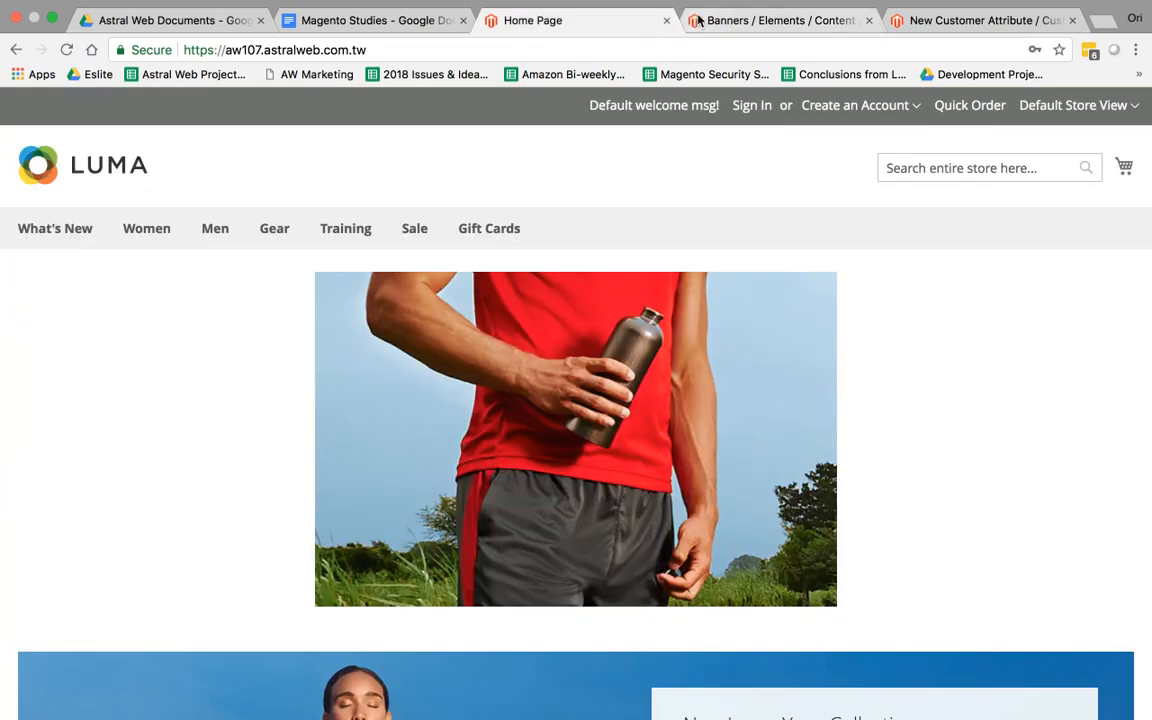
click(740, 20)
scroll(530, 458, down, 2)
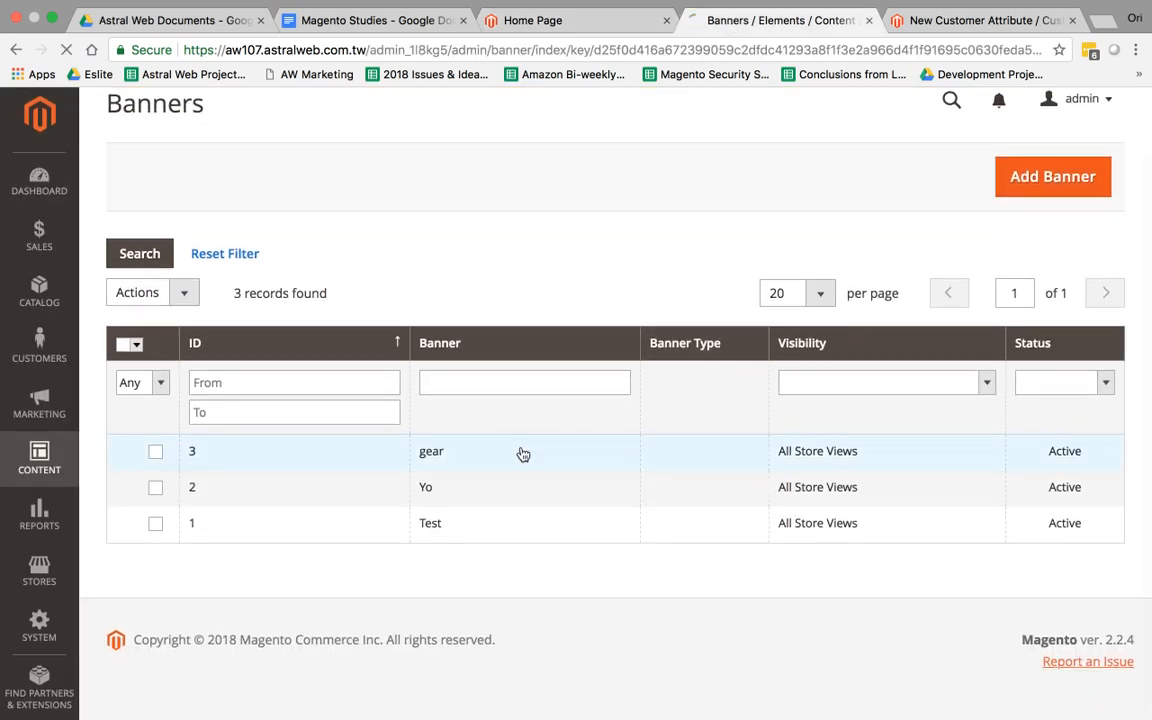
click(522, 455)
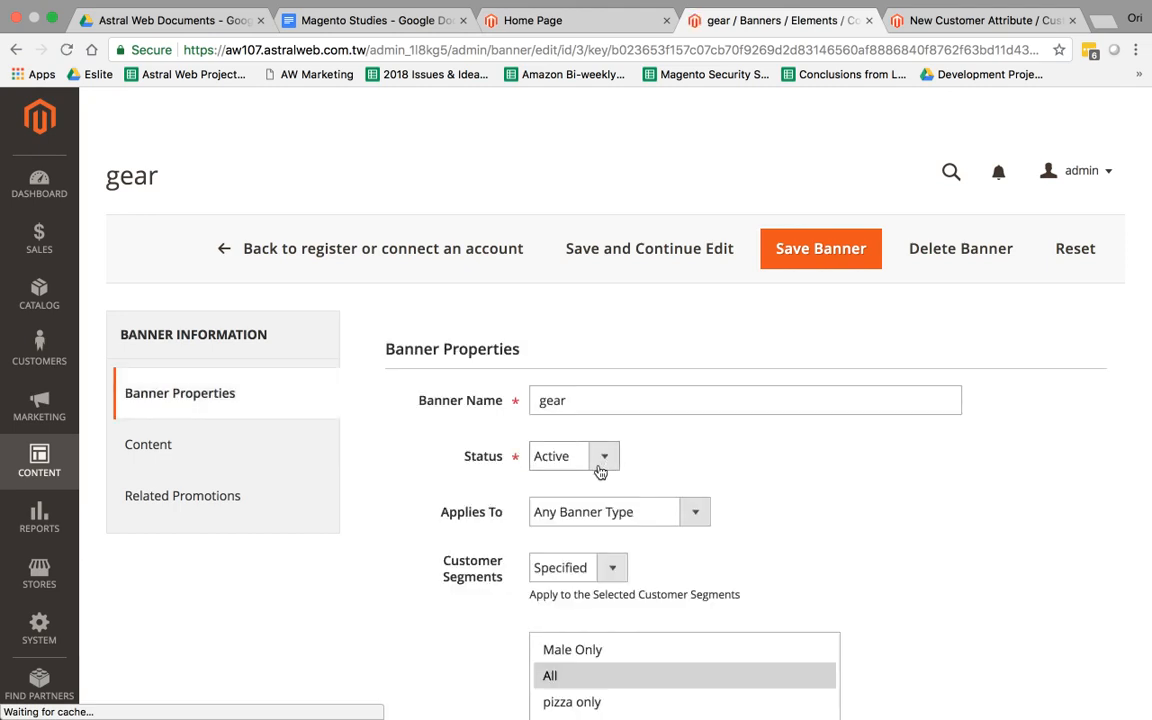
Examine the gear banner's properties, including the Customer Segments setting and the list of available segments.
scroll(672, 428, down, 3)
scroll(672, 428, down, 3)
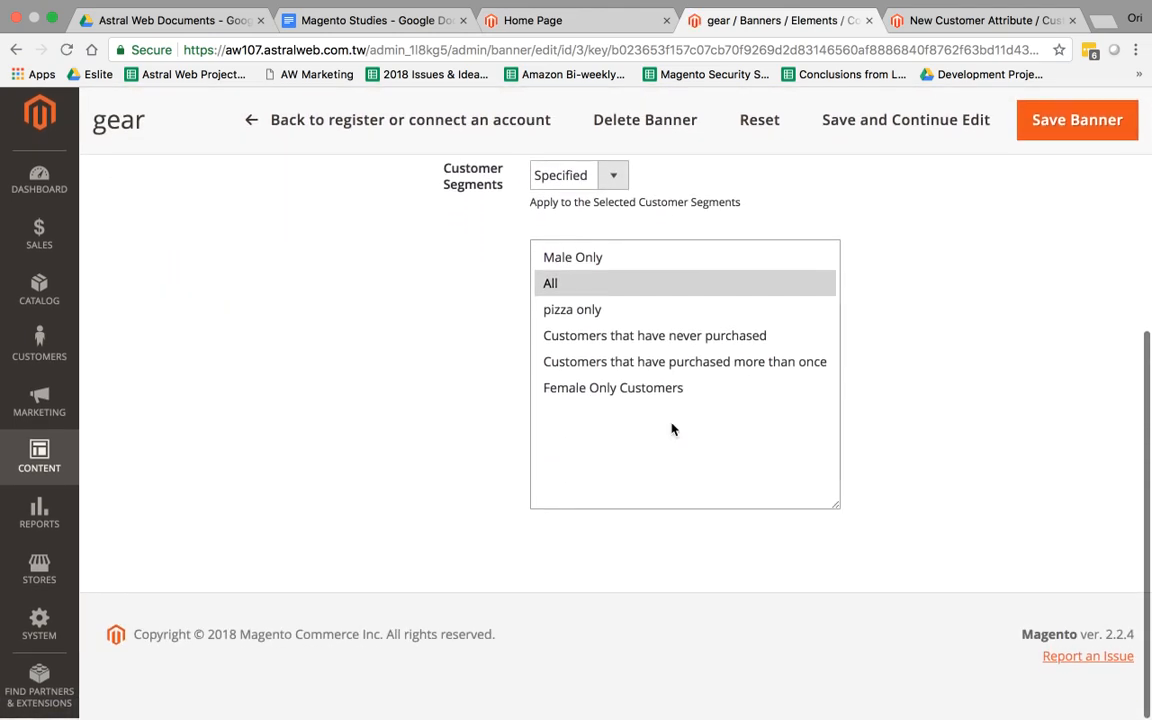
scroll(674, 429, up, 4)
drag(437, 362, 507, 388)
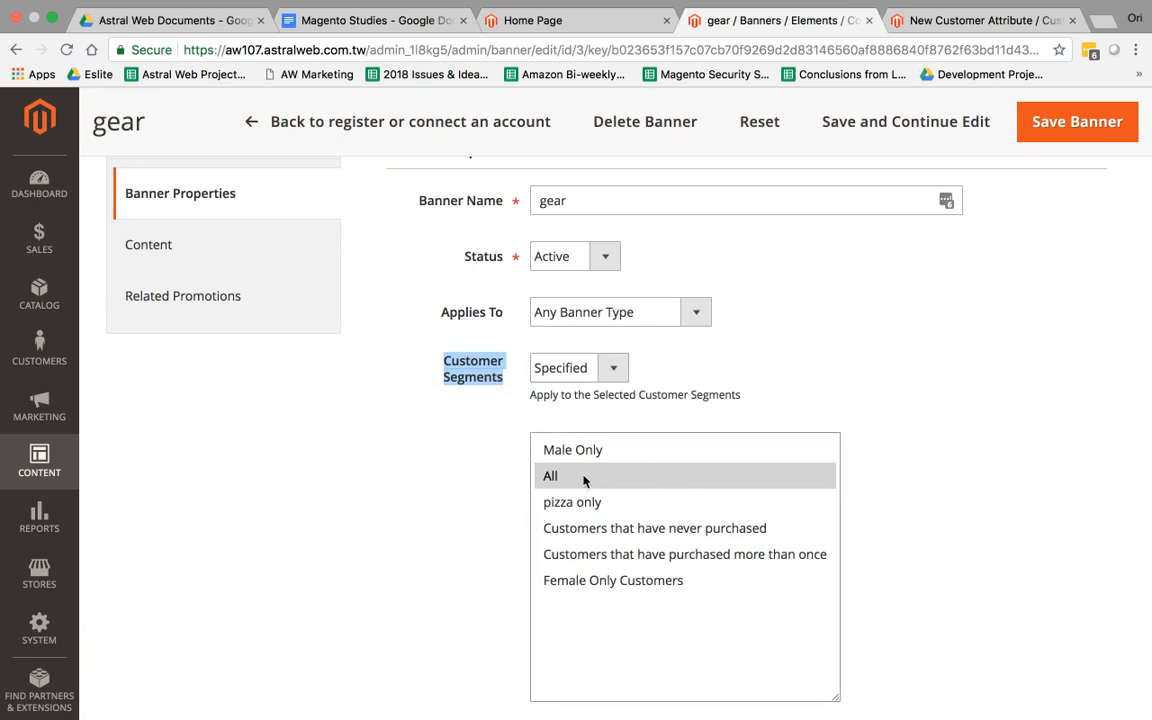
click(533, 20)
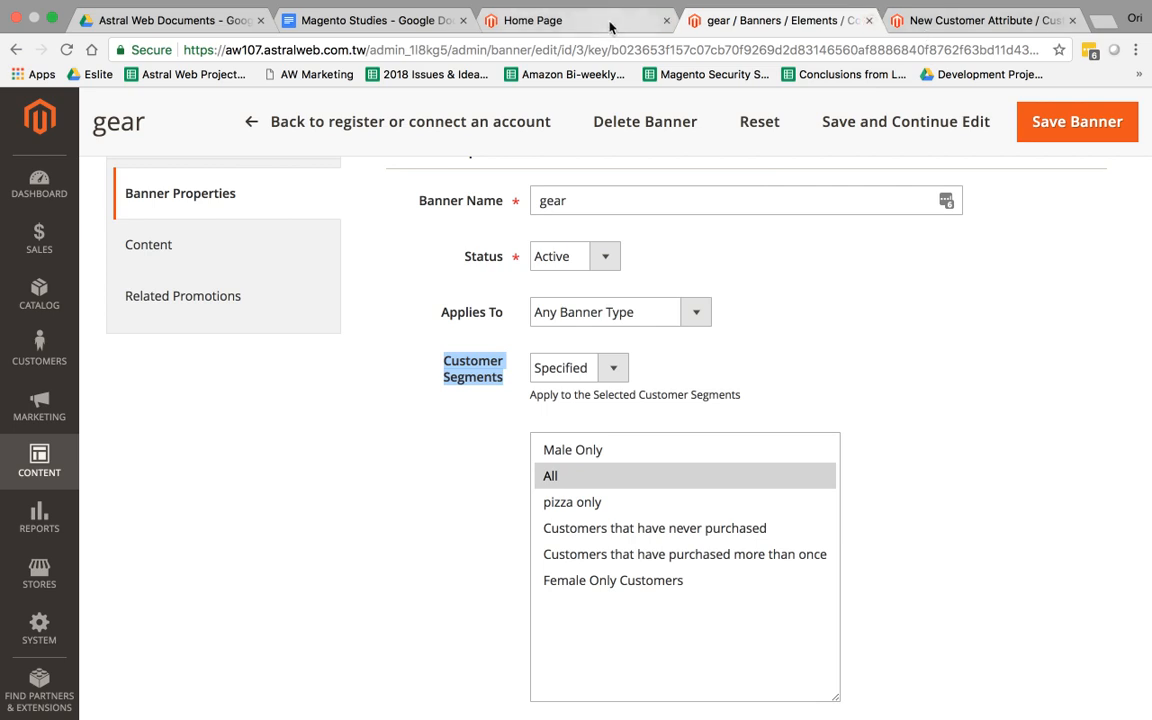
click(752, 30)
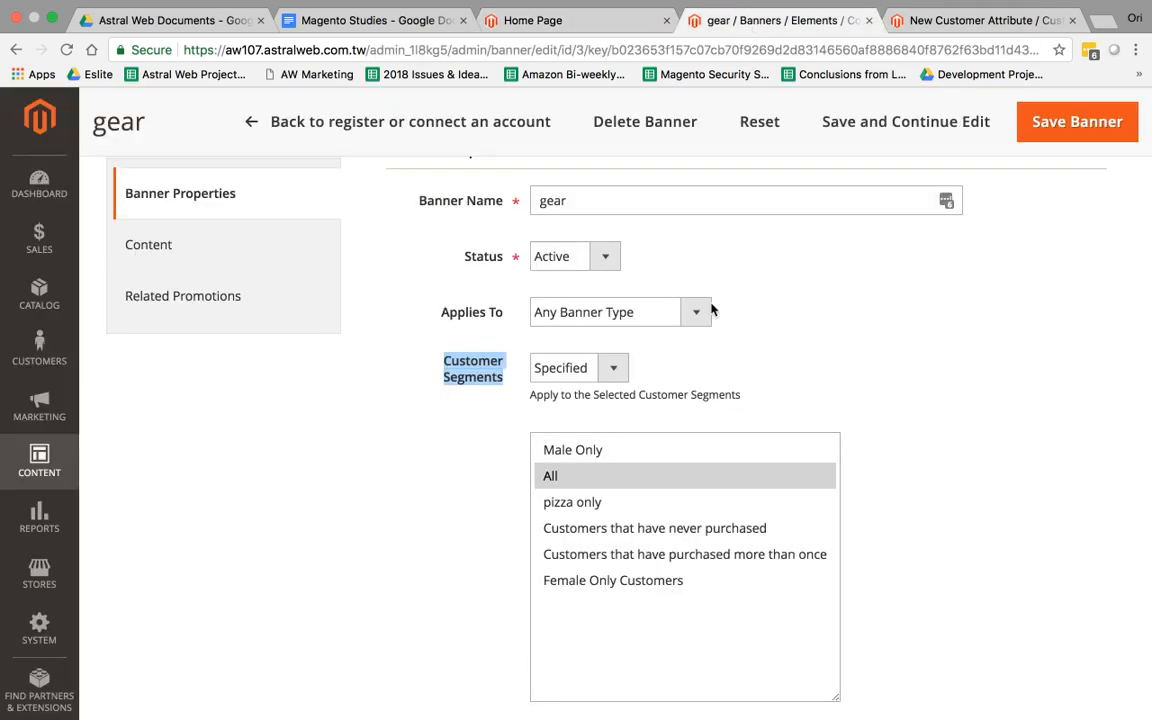
Assign the gear banner to the Customers that have never purchased segment and save it, keeping it open for editing.
click(660, 580)
click(643, 510)
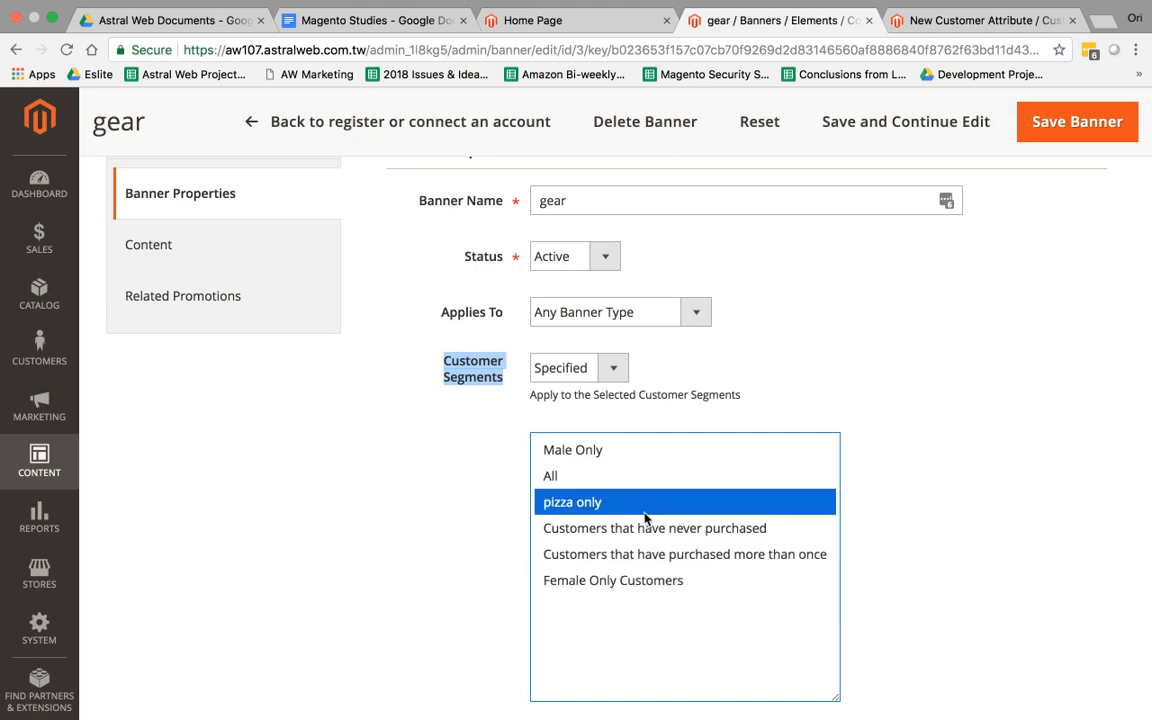
click(648, 526)
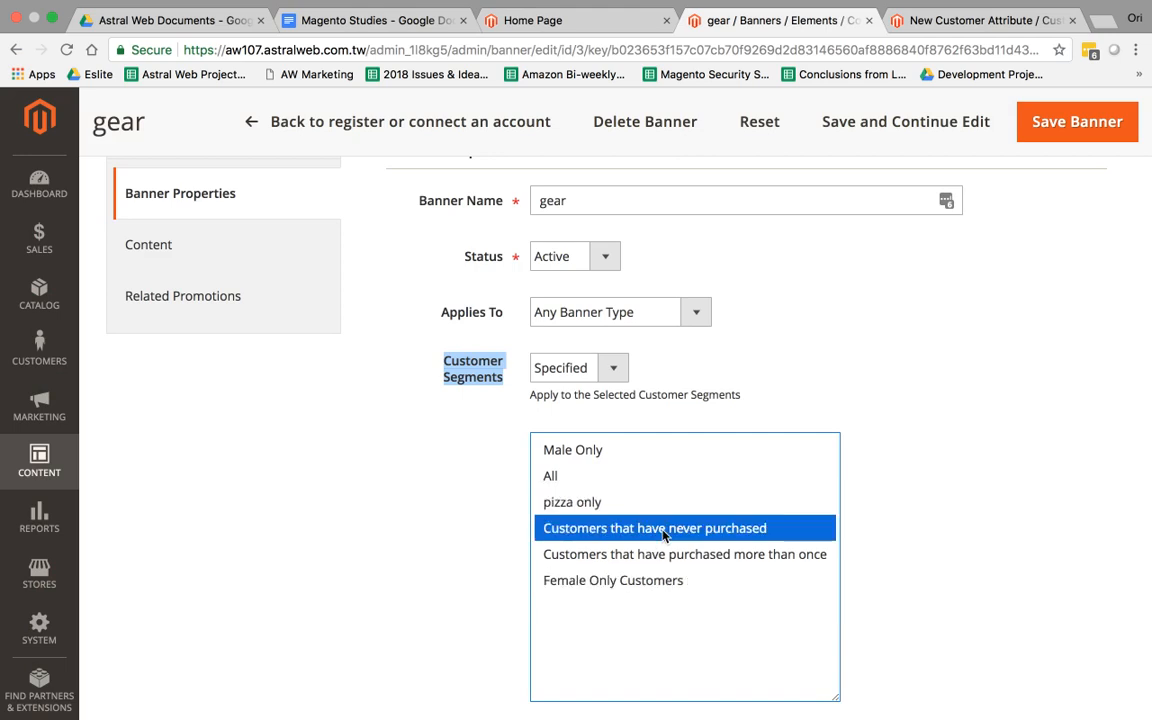
click(928, 130)
Reload the storefront home page and check whether the gear banner is displayed.
click(576, 21)
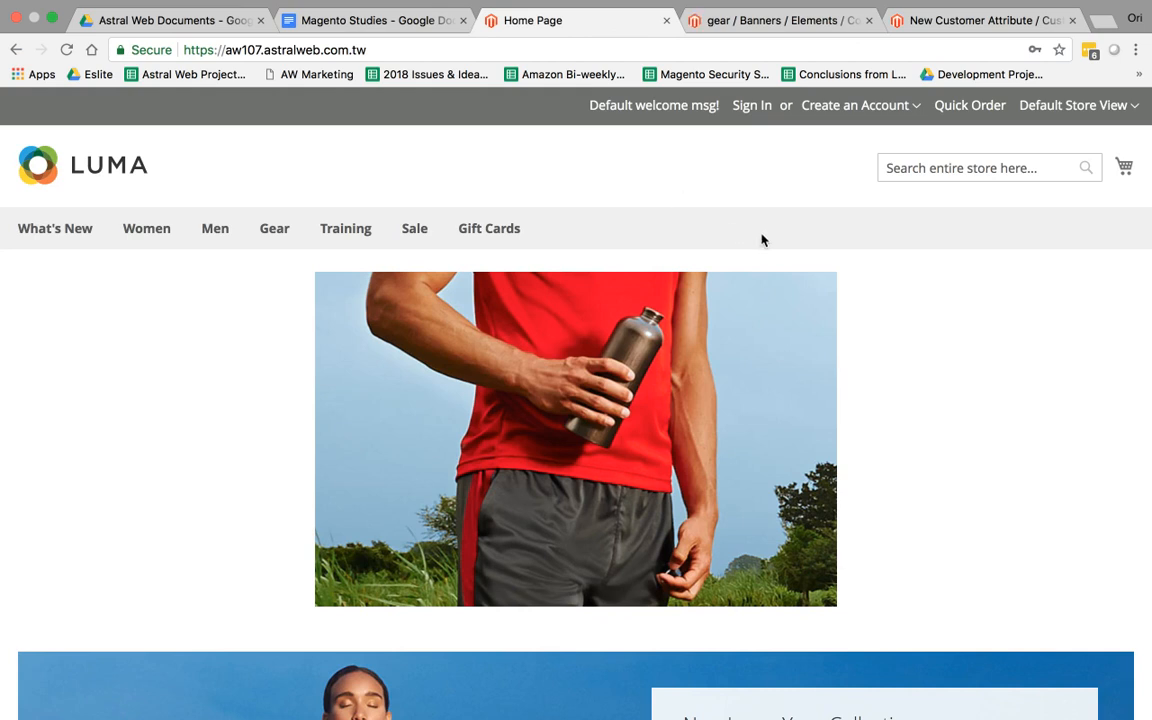
click(612, 48)
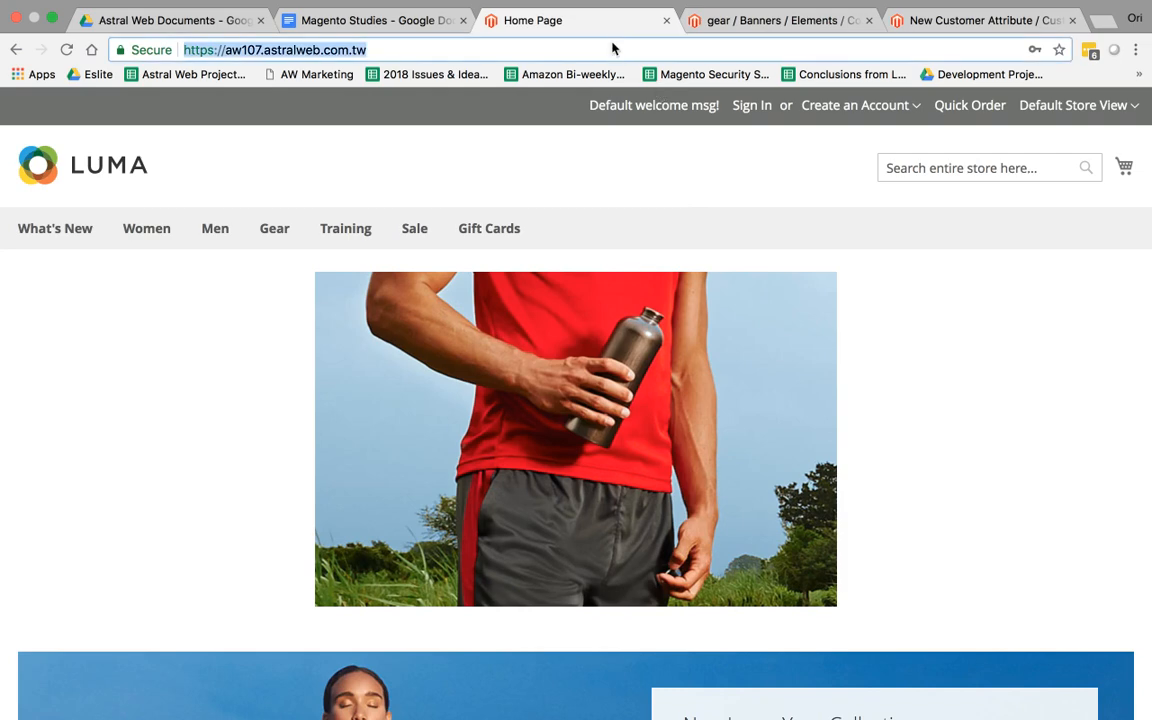
key(Return)
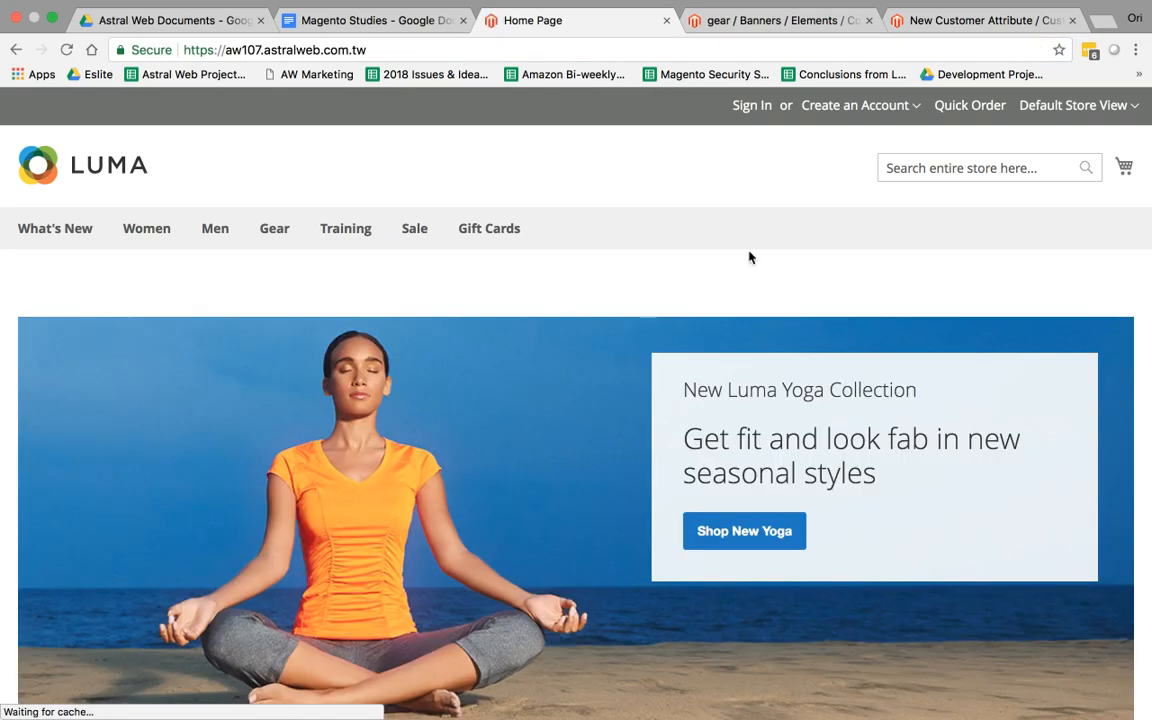
scroll(750, 258, down, 3)
scroll(750, 258, up, 3)
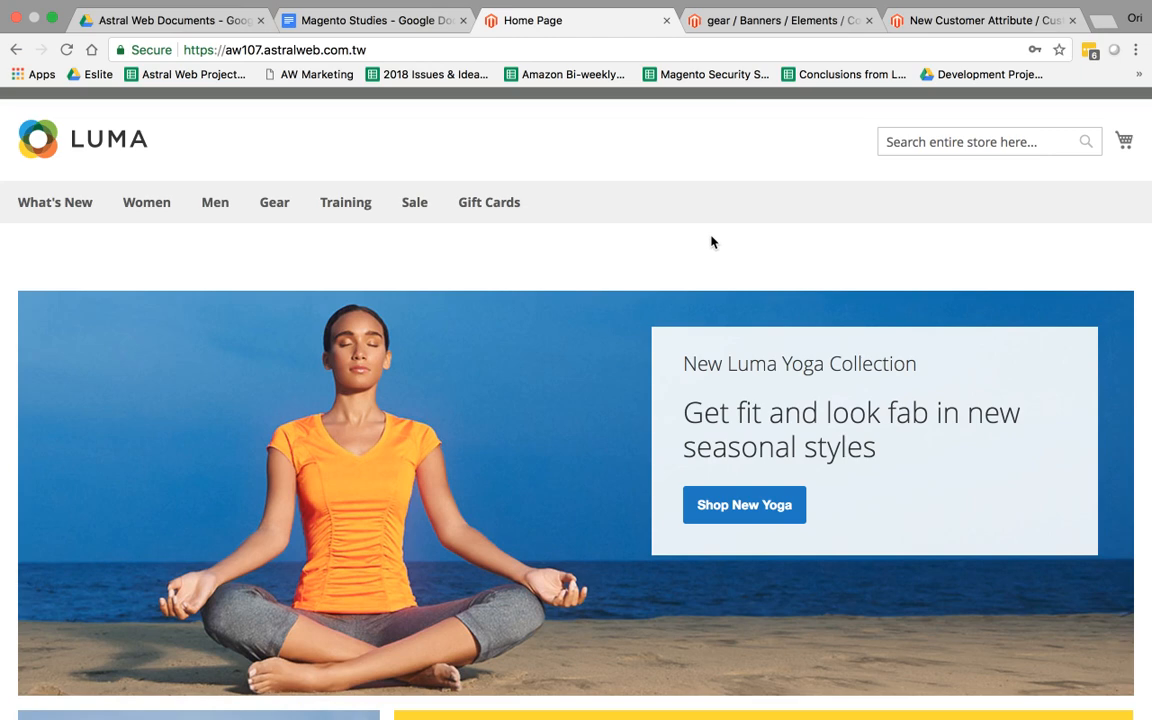
Set the gear banner's customer segment to All and save it, keeping the banner open for editing.
click(740, 18)
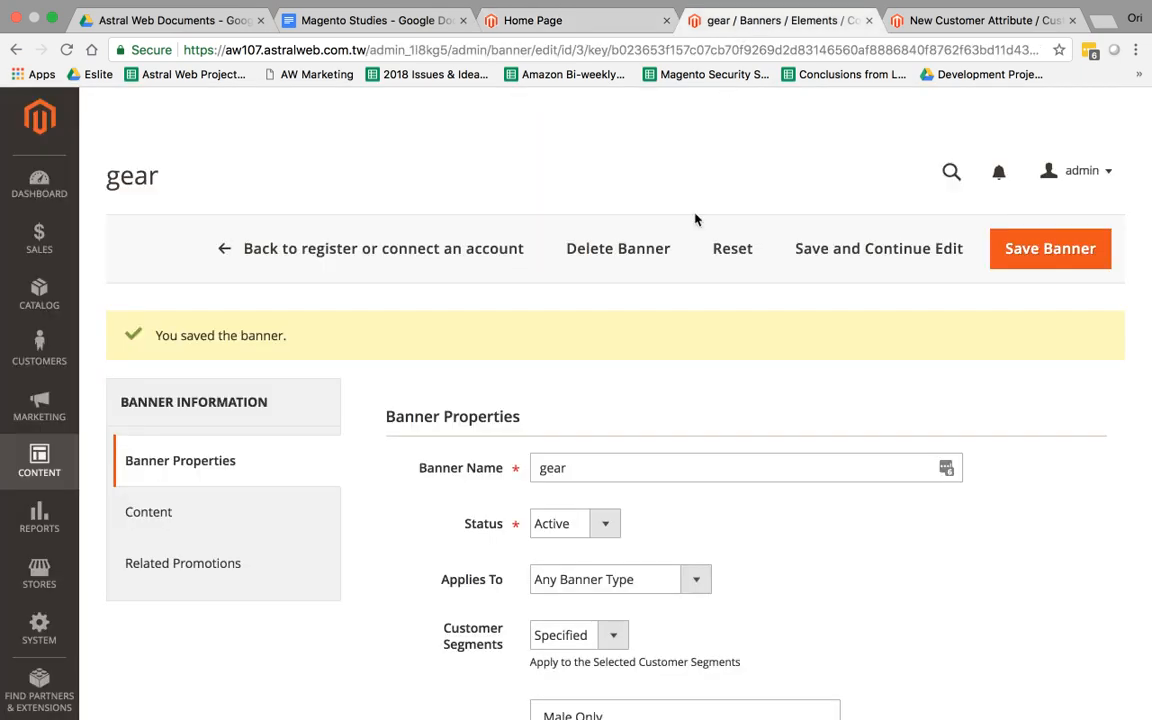
scroll(695, 219, down, 10)
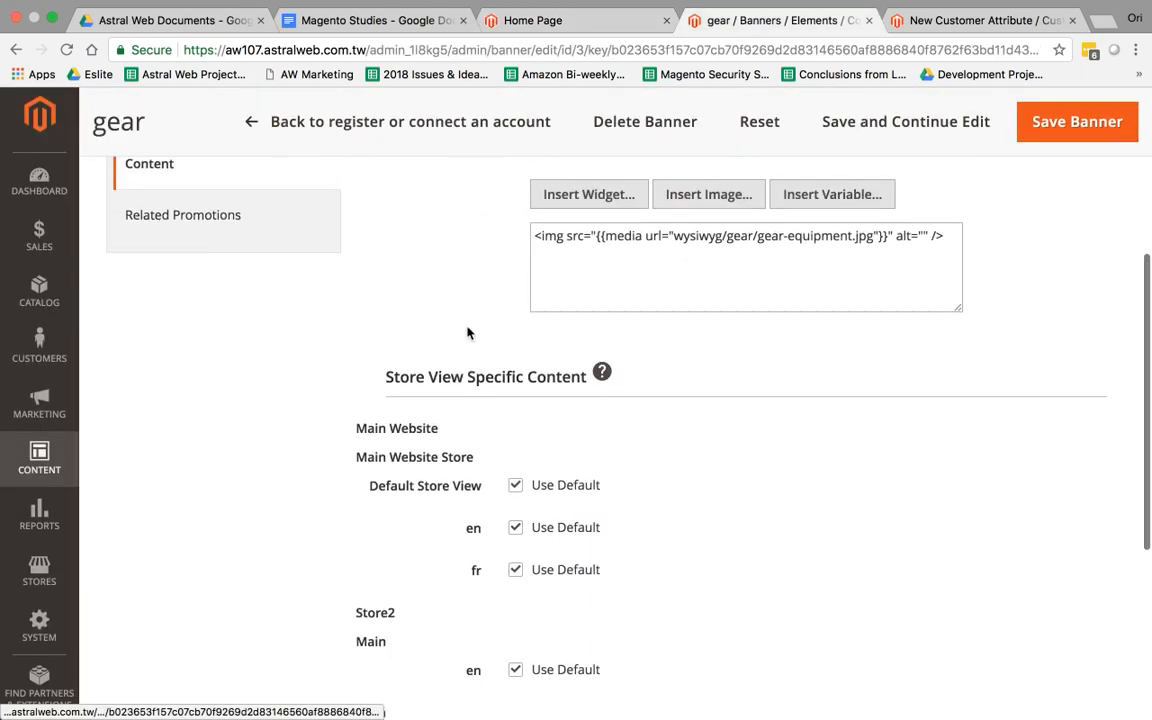
scroll(467, 332, up, 5)
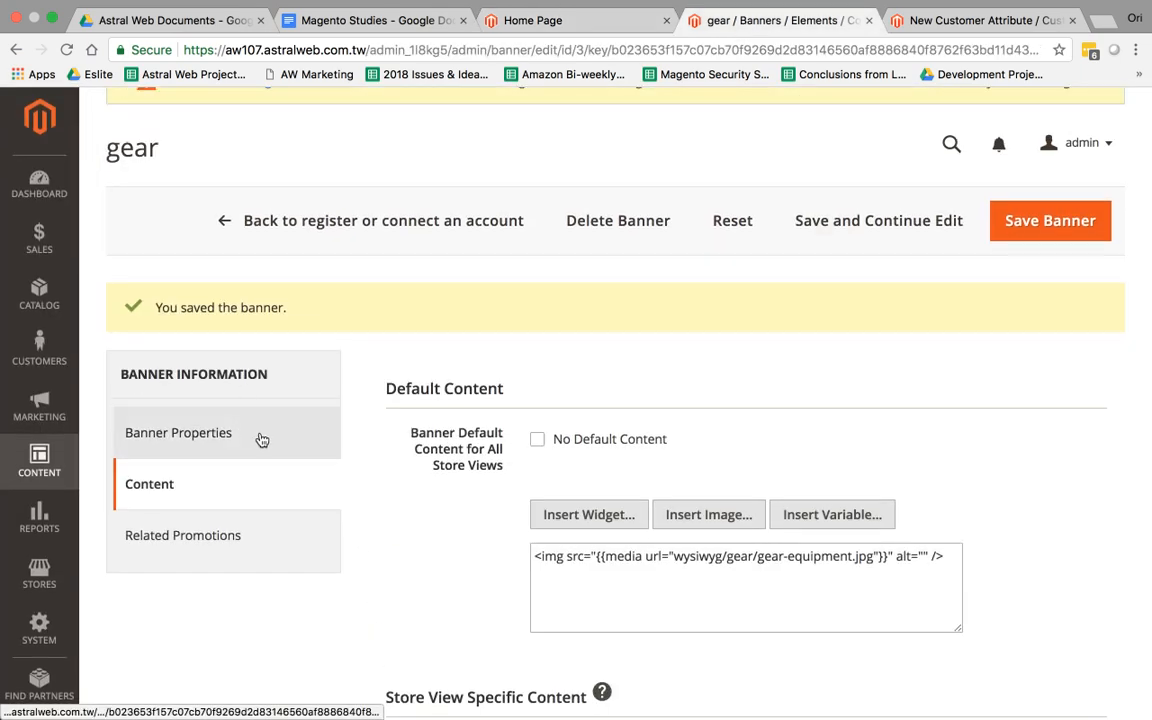
click(261, 440)
scroll(491, 458, down, 4)
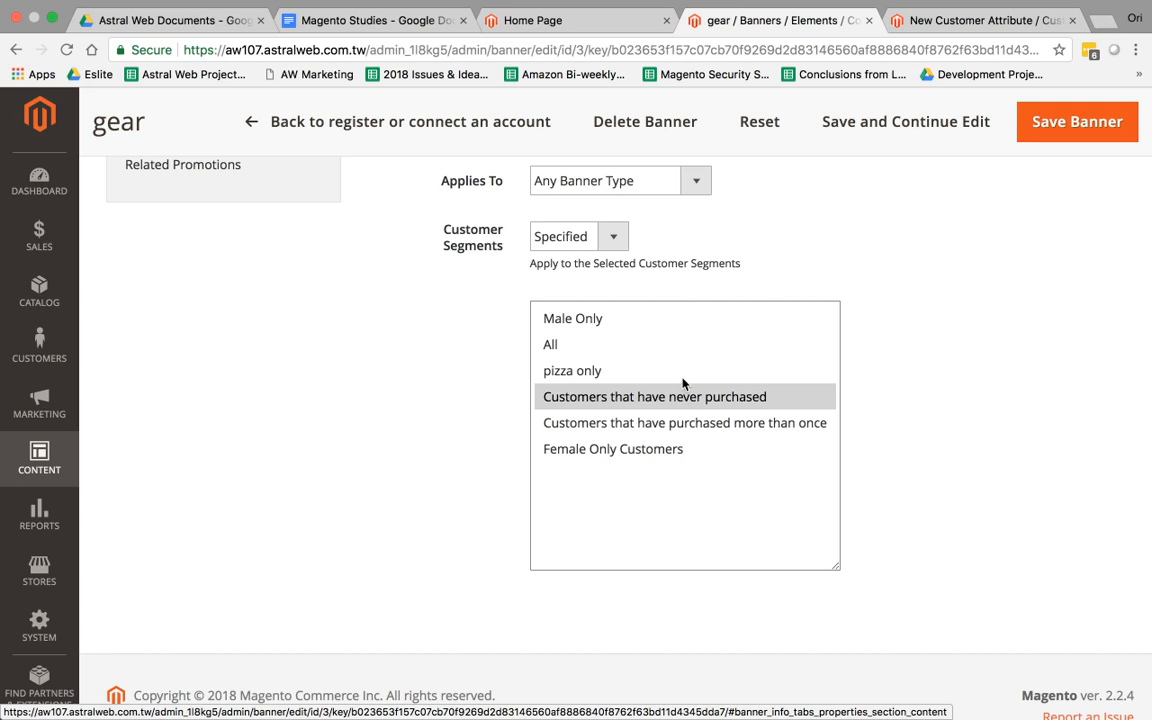
click(668, 345)
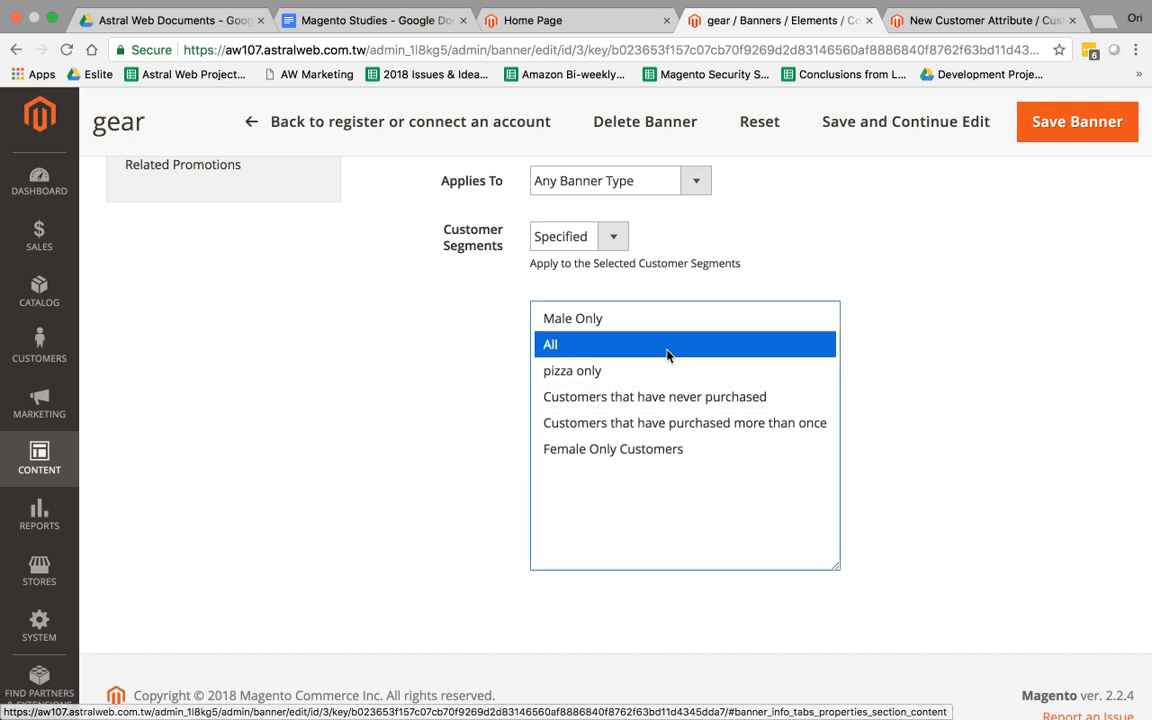
click(823, 128)
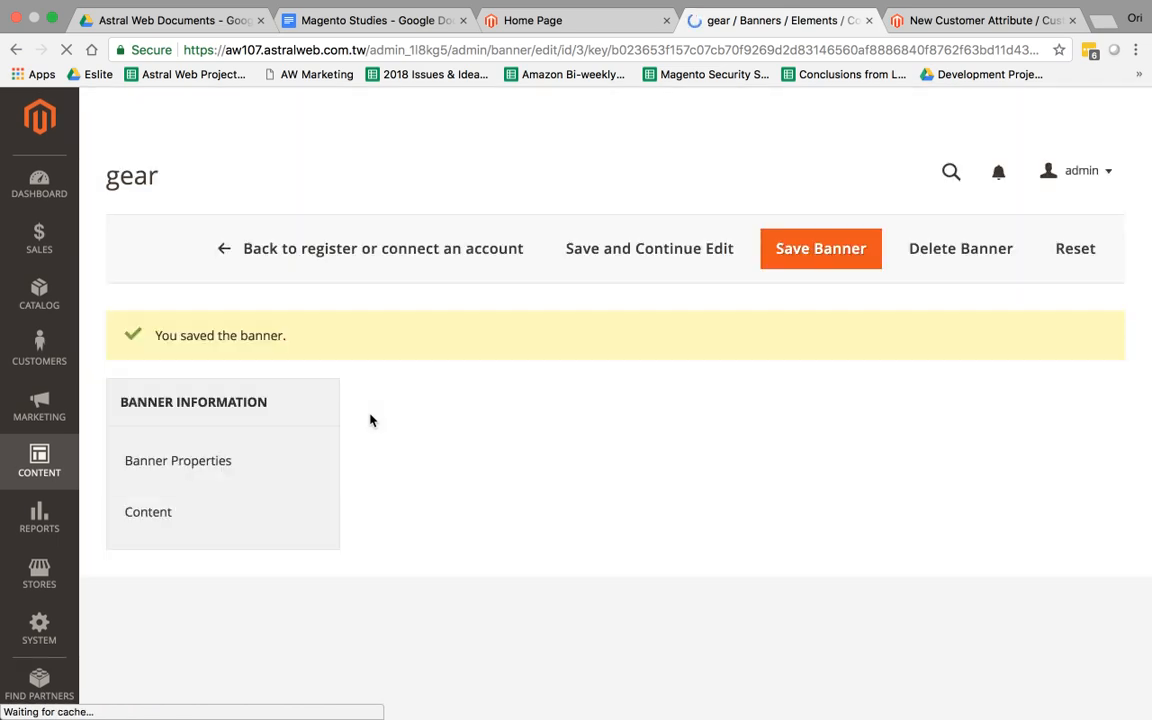
Check the gear banner's selected segment and its default content for all store views.
scroll(495, 429, down, 2)
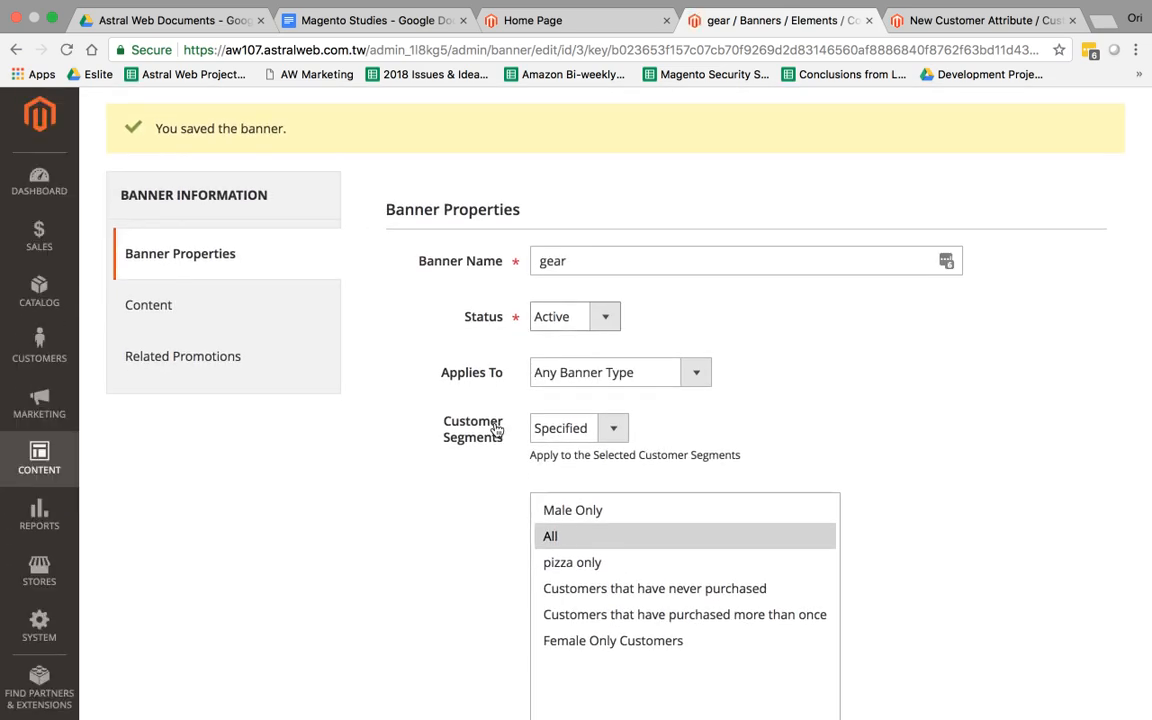
scroll(480, 428, up, 2)
click(292, 433)
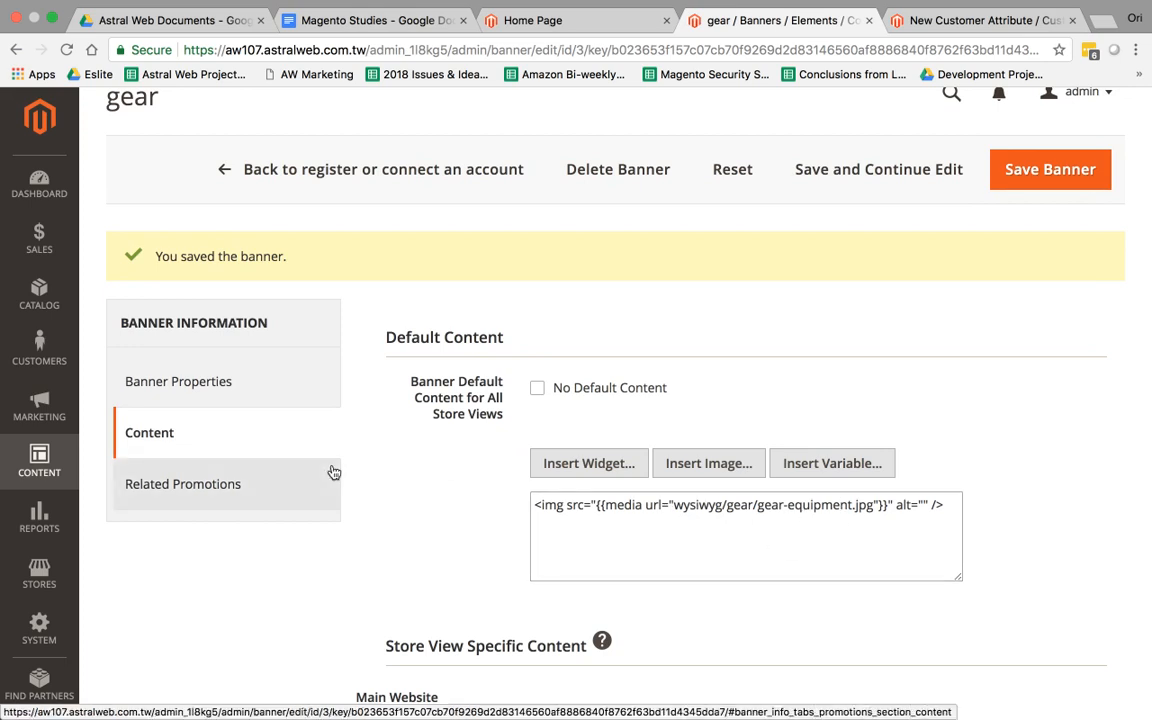
scroll(326, 460, up, 2)
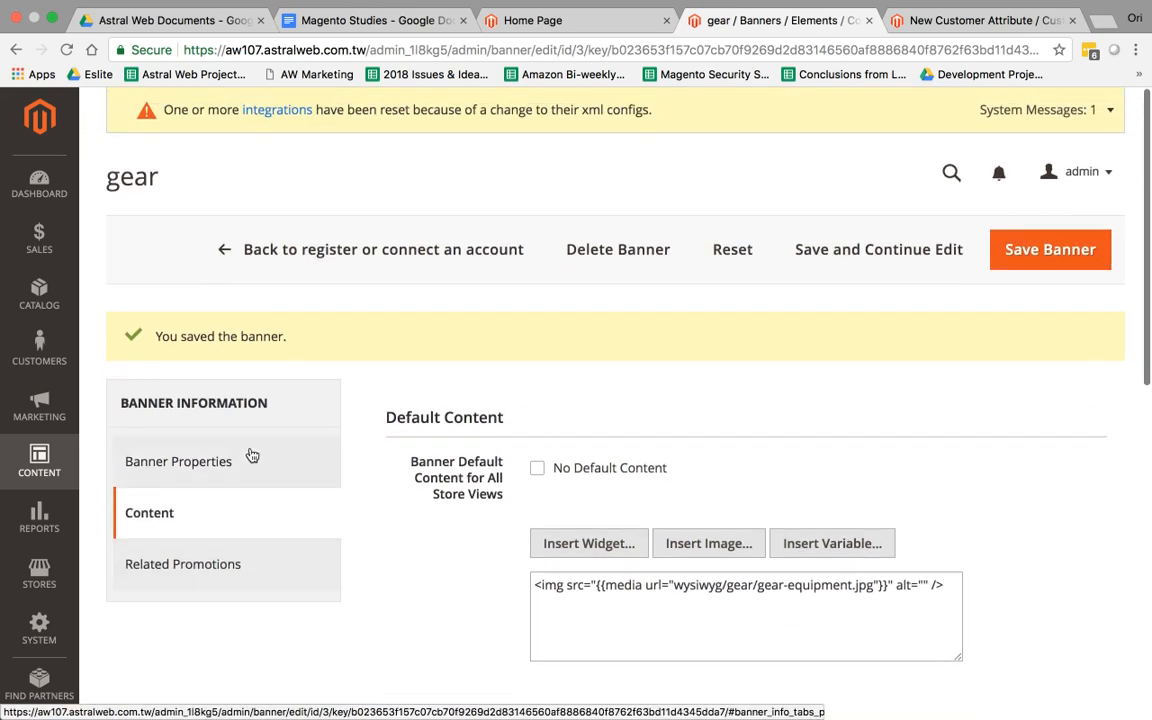
Open the gear Banner Rotator widget from the admin's list of widgets.
click(45, 458)
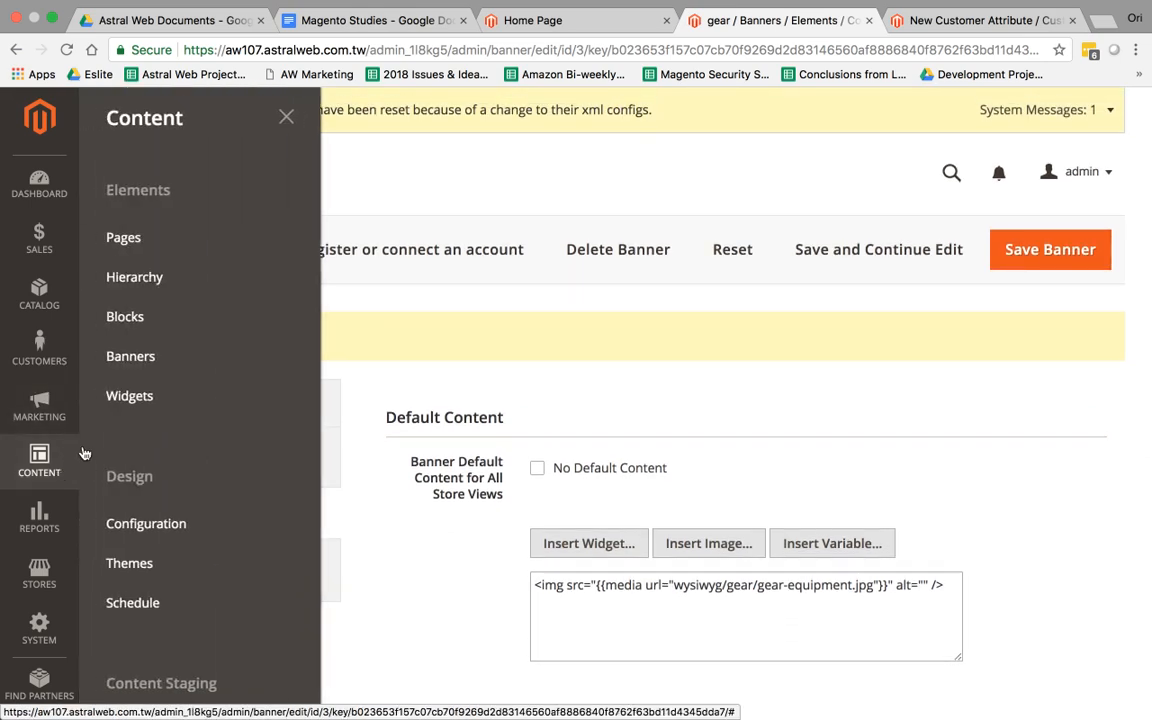
click(164, 403)
scroll(586, 442, down, 6)
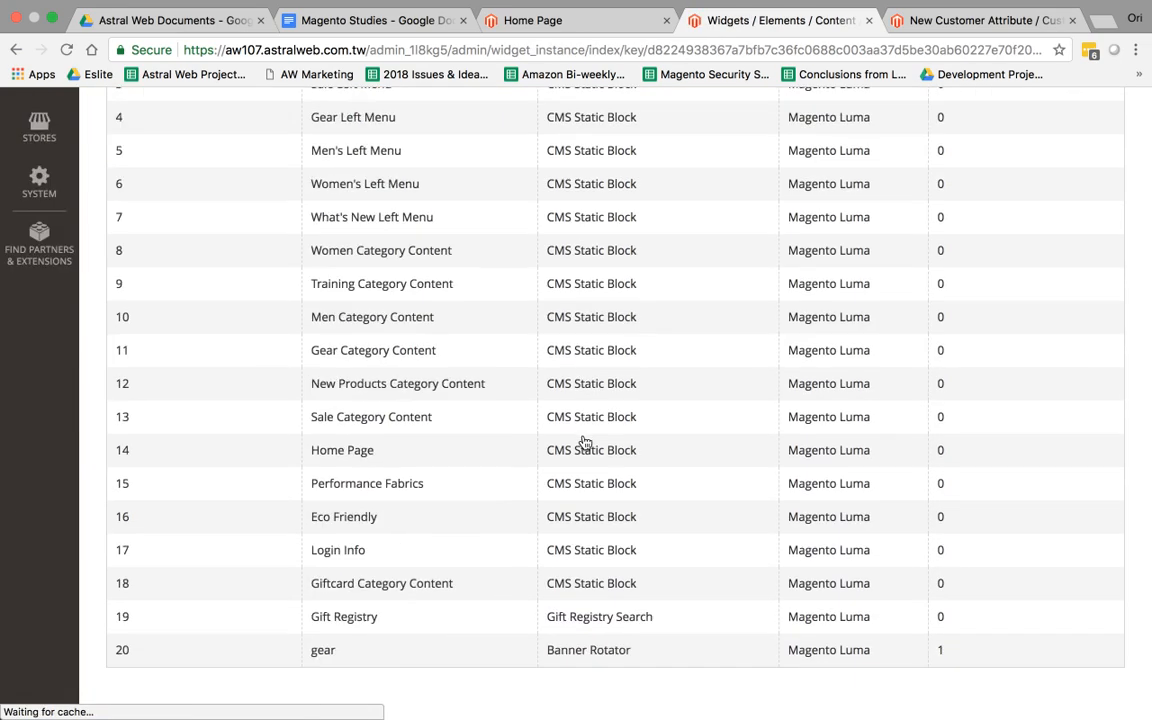
click(432, 526)
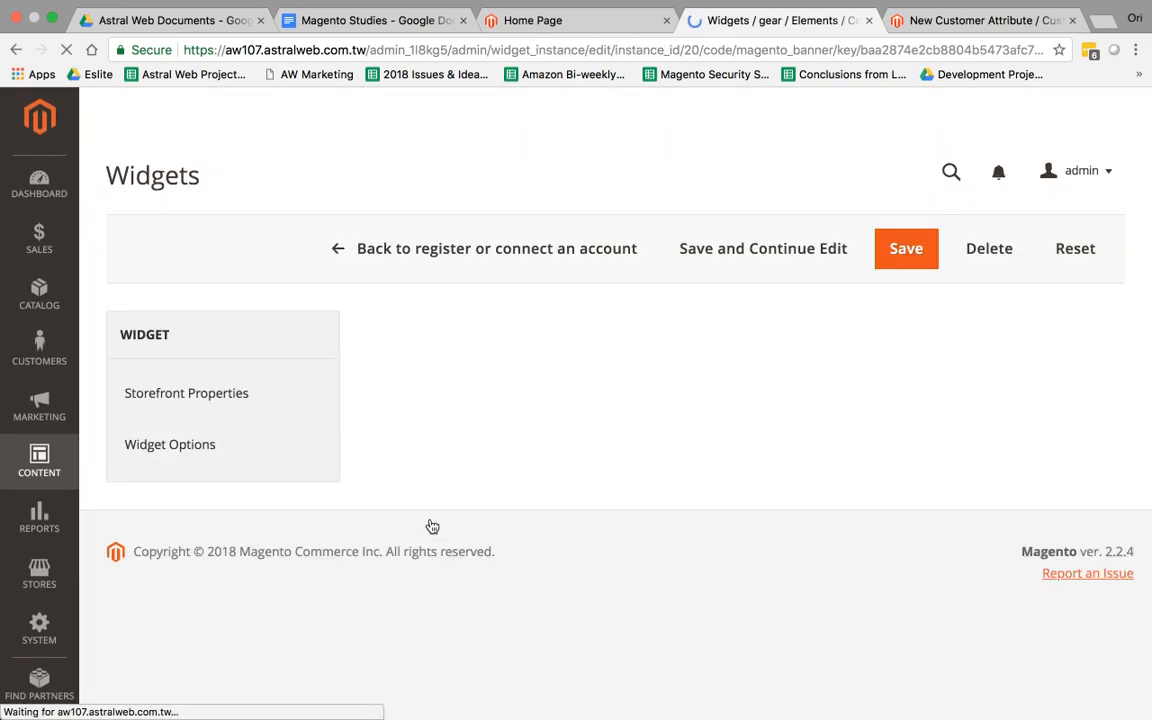
Examine the gear widget's Layout Updates, including its page, container and template, and its storefront properties.
scroll(497, 417, down, 10)
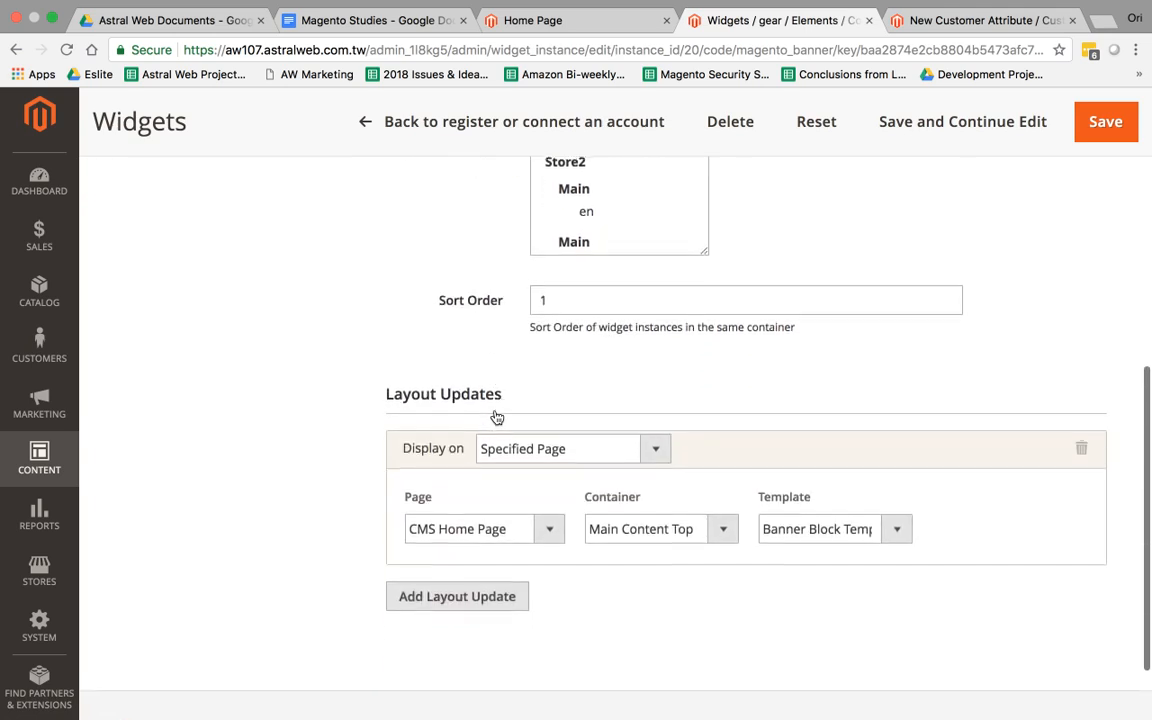
drag(391, 290, 525, 300)
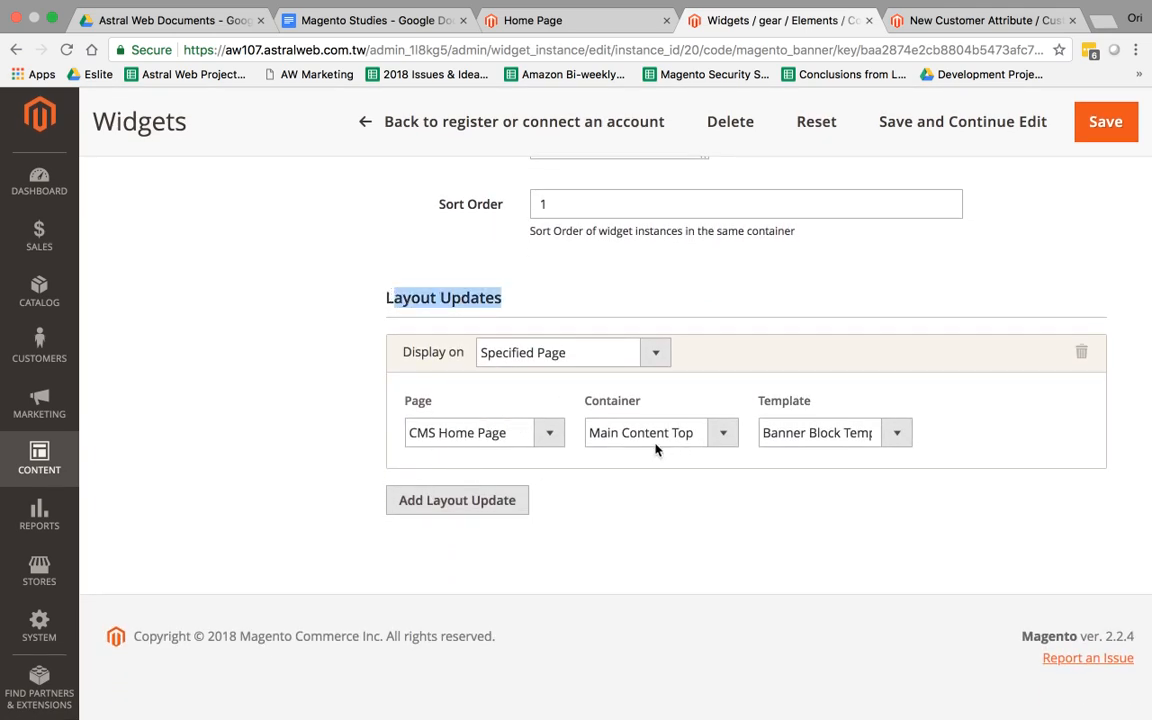
click(857, 438)
click(746, 362)
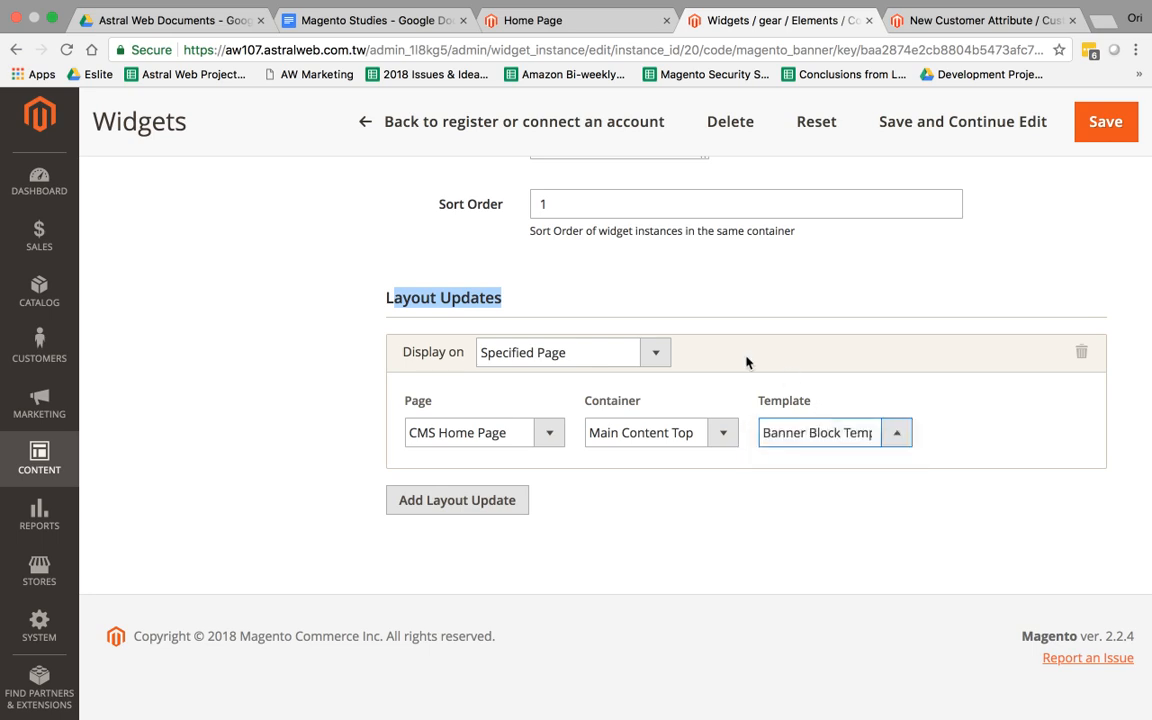
click(272, 363)
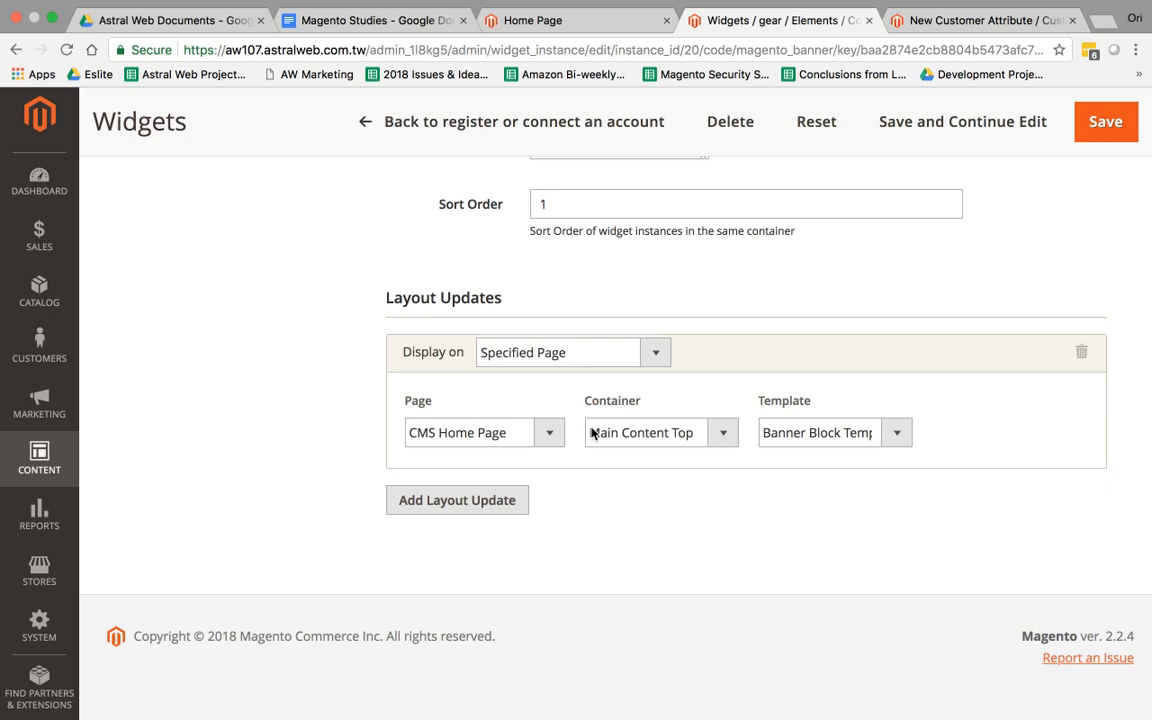
scroll(592, 435, up, 10)
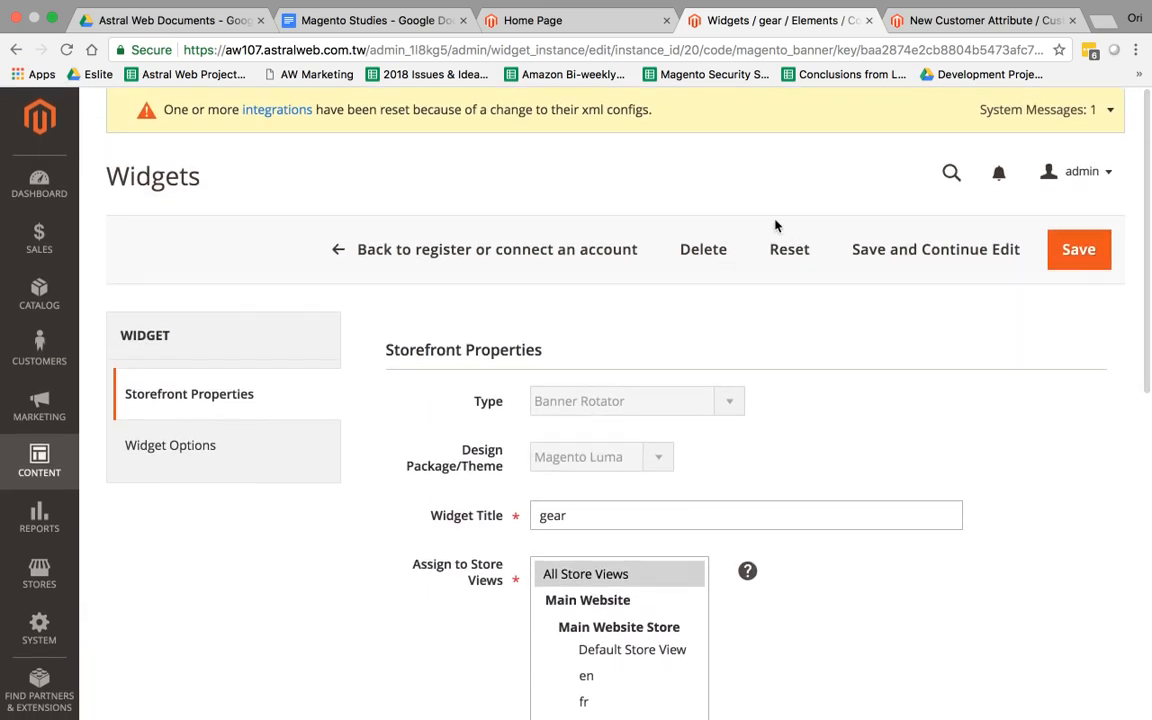
View the storefront home page, return to the admin and open the customer Segments report.
click(601, 22)
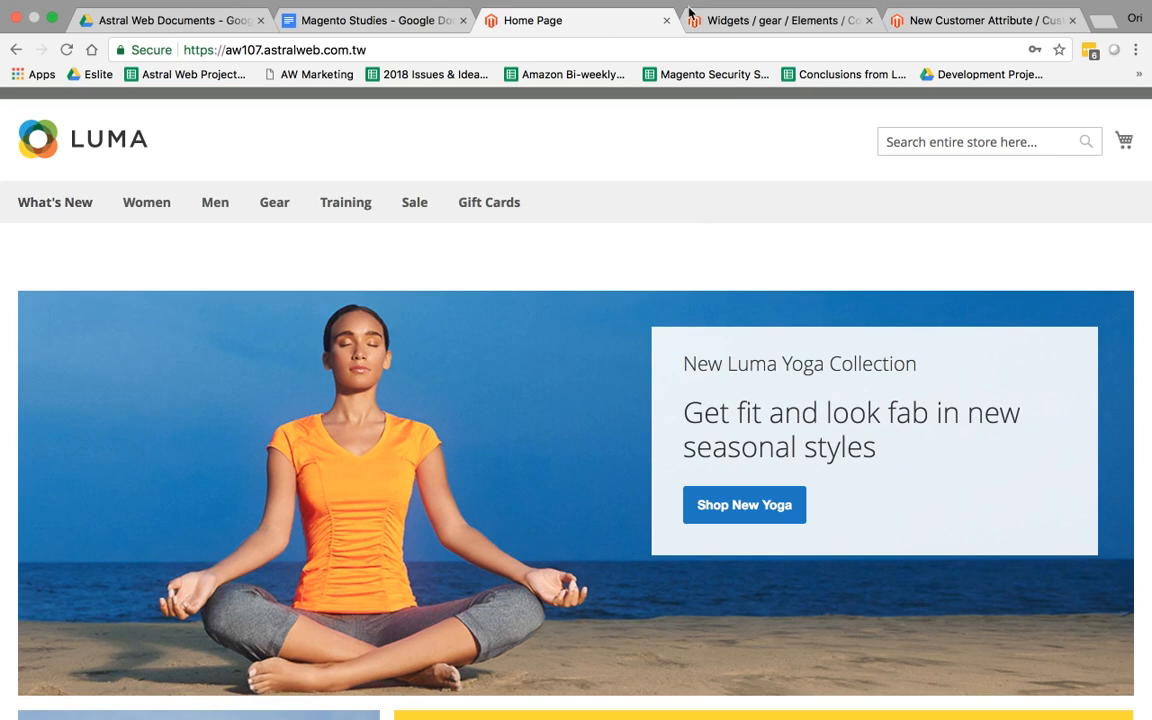
click(770, 20)
click(66, 510)
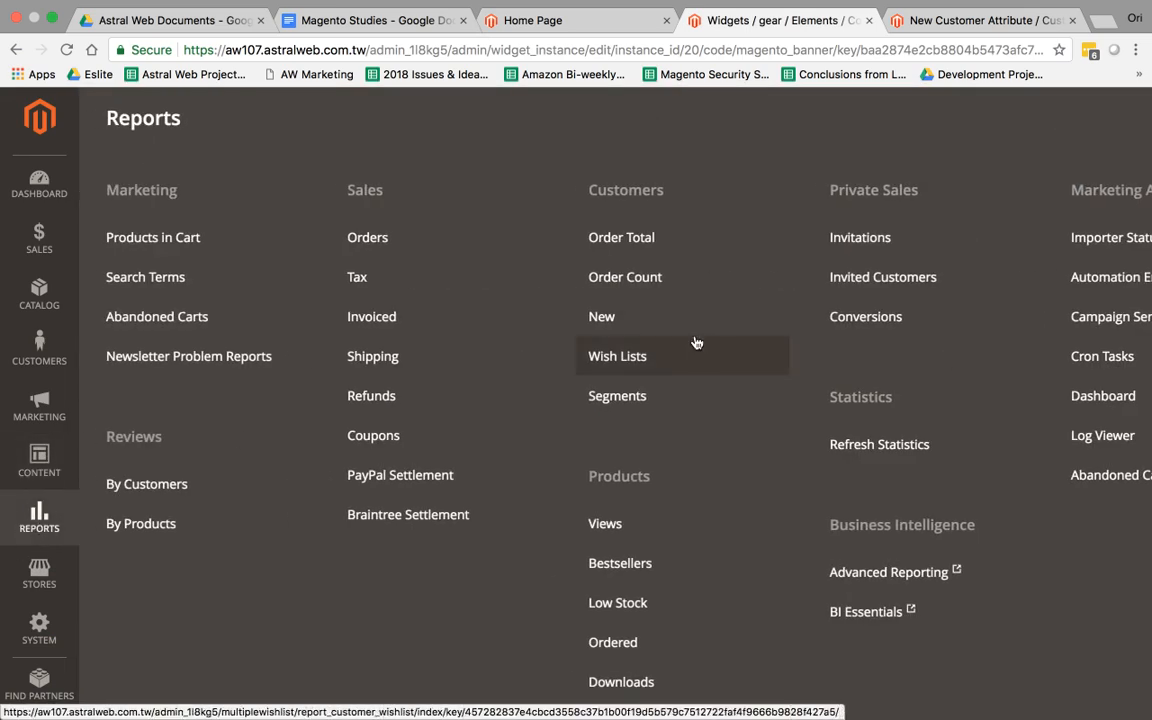
click(620, 400)
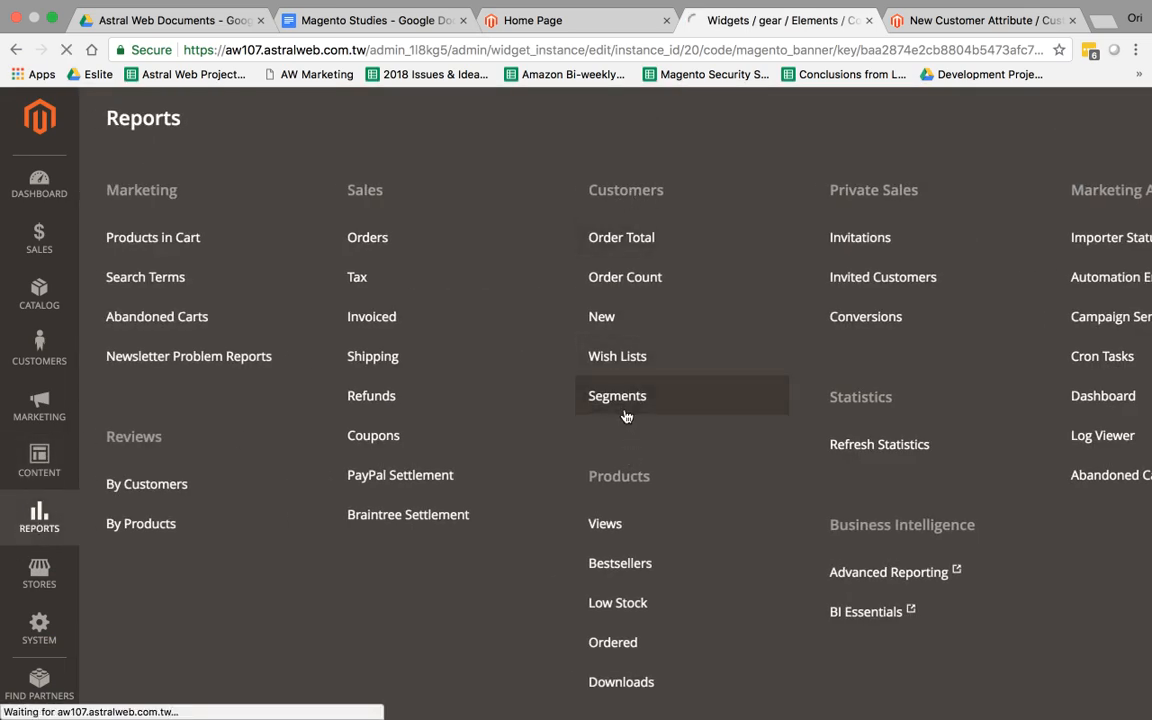